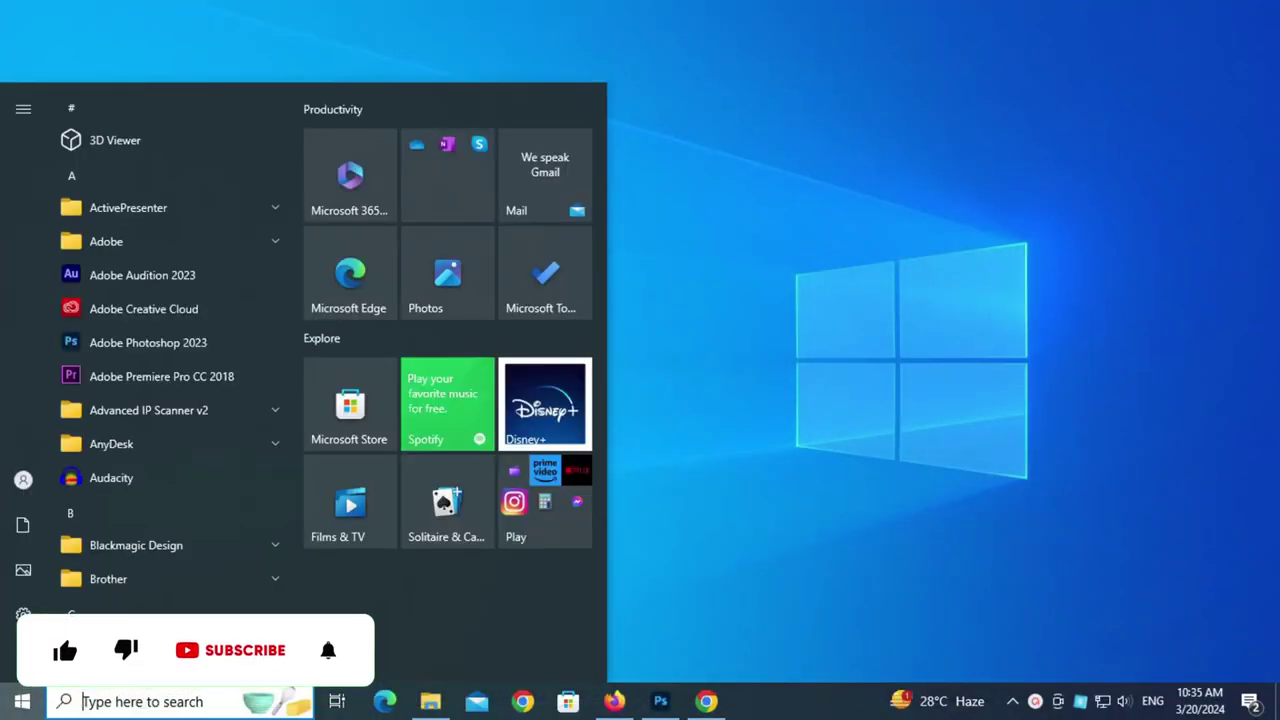
Step: Open the Windows Update settings page via search and select the reported error code 0x80070643
{"action": "type", "text": "up"}
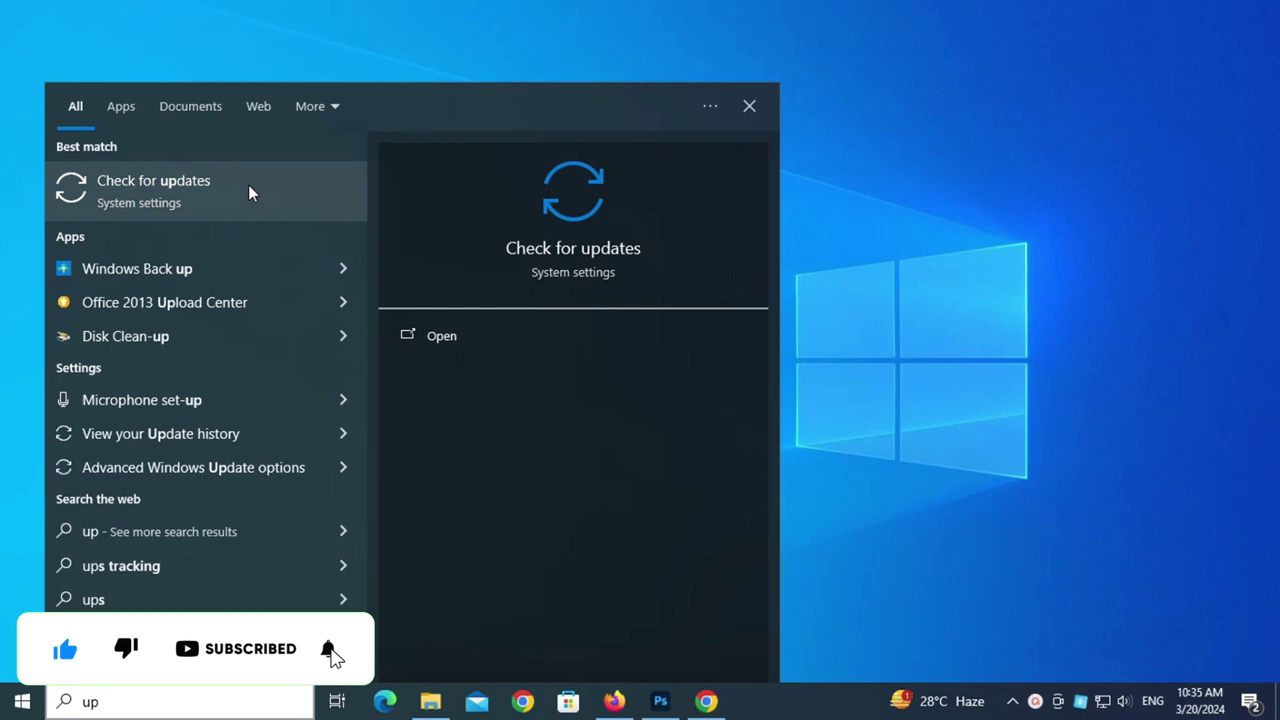
{"action": "left_click", "coordinate": [248, 188]}
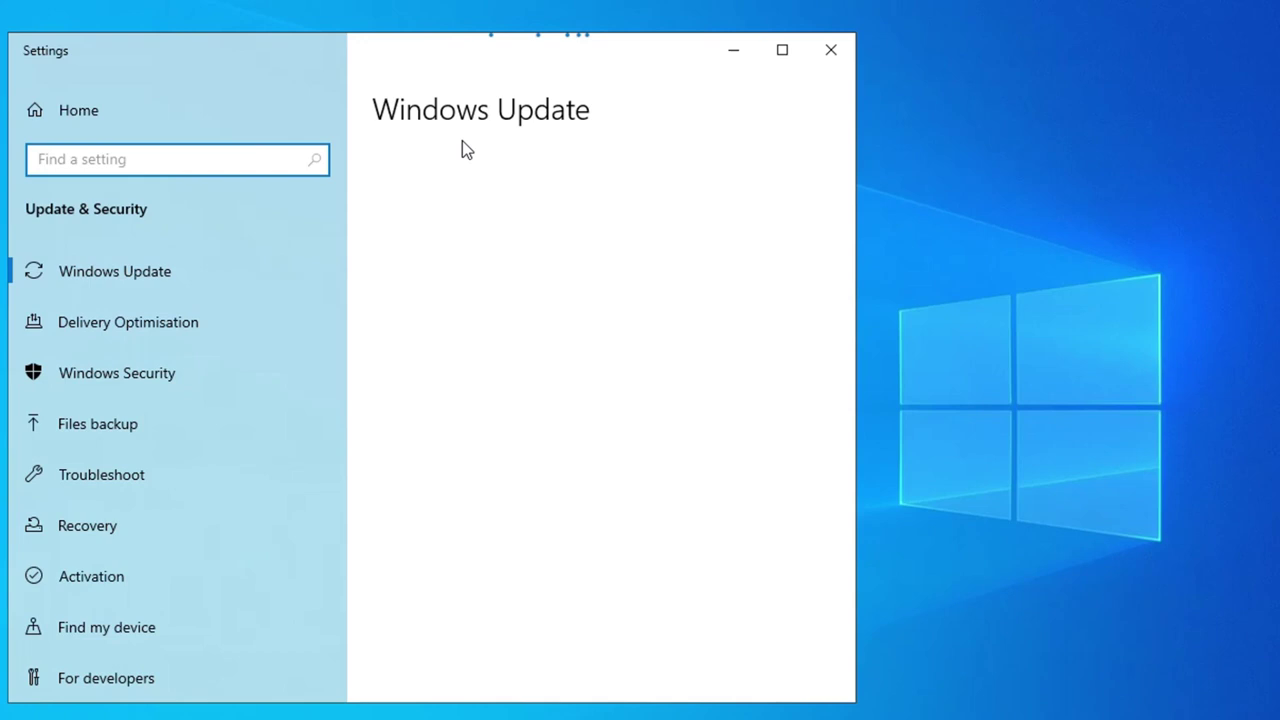
{"action": "left_click_drag", "start_coordinate": [377, 57], "coordinate": [659, 57]}
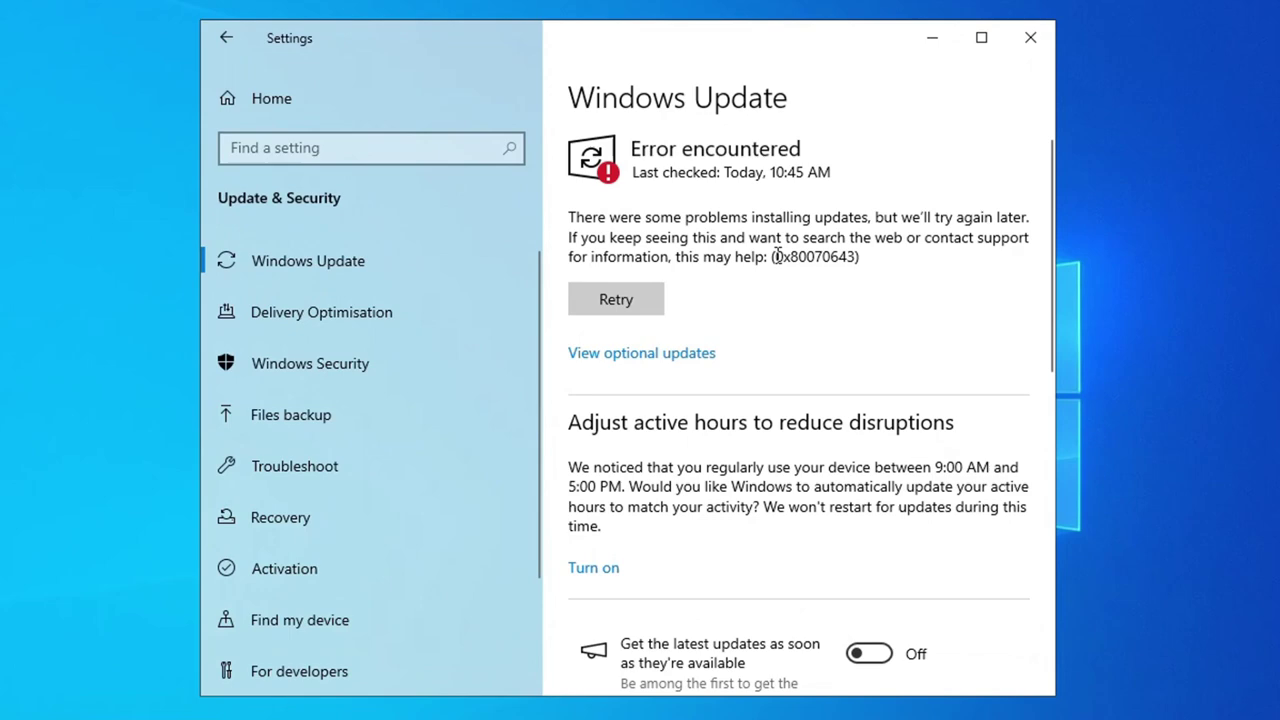
{"action": "left_click_drag", "start_coordinate": [795, 252], "coordinate": [890, 254]}
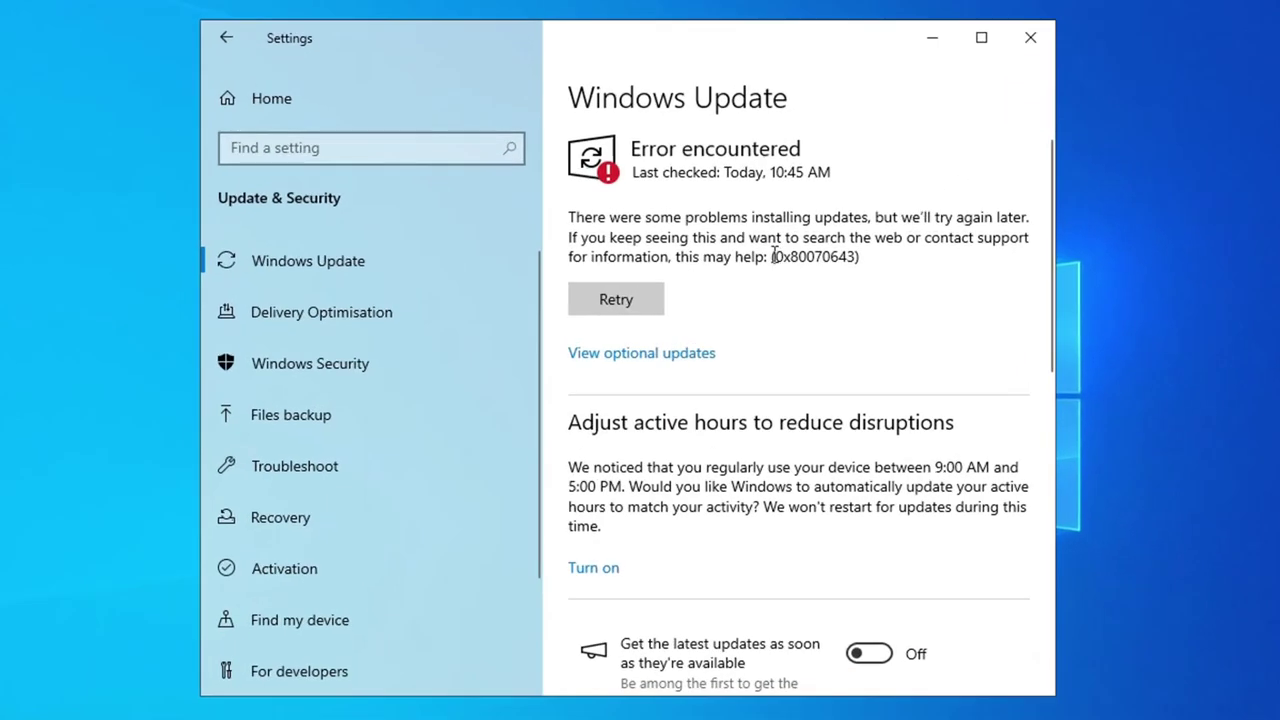
{"action": "left_click_drag", "start_coordinate": [771, 257], "coordinate": [879, 254]}
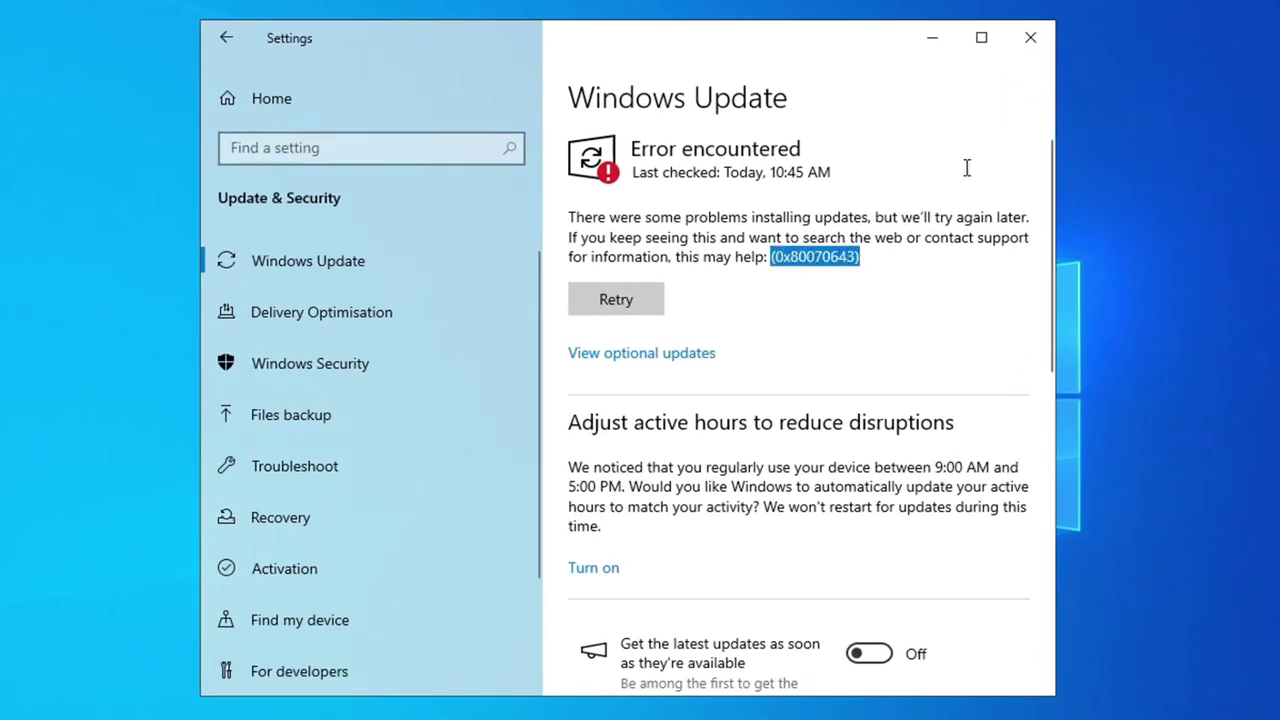
Step: Close Settings and launch the Services console from the Run dialog
{"action": "left_click", "coordinate": [1030, 37]}
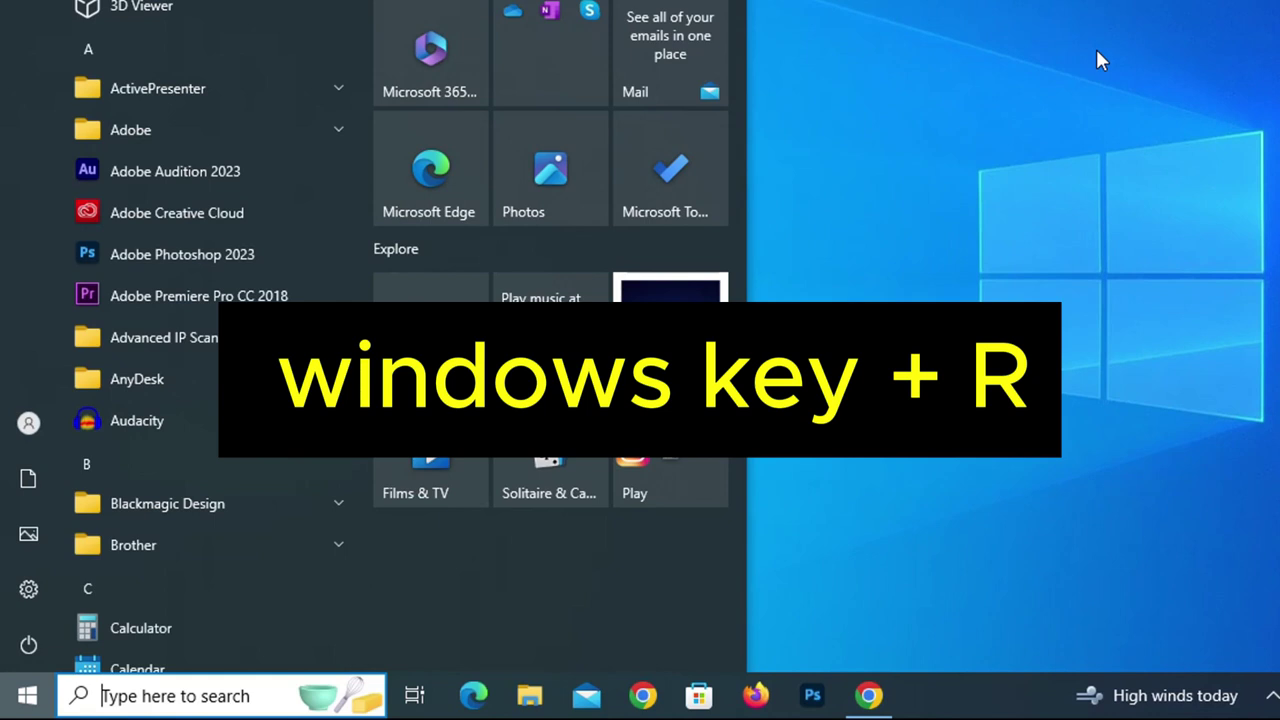
{"action": "key", "text": "super+r"}
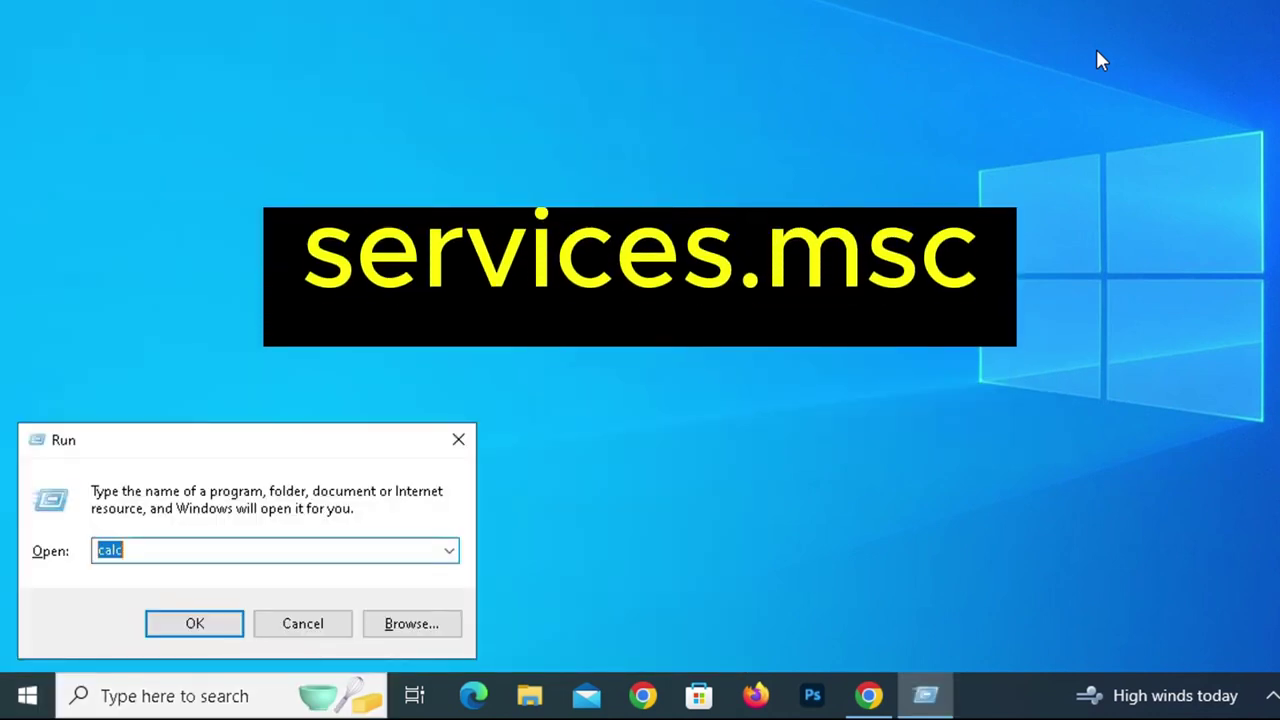
{"action": "type", "text": "services.ms"}
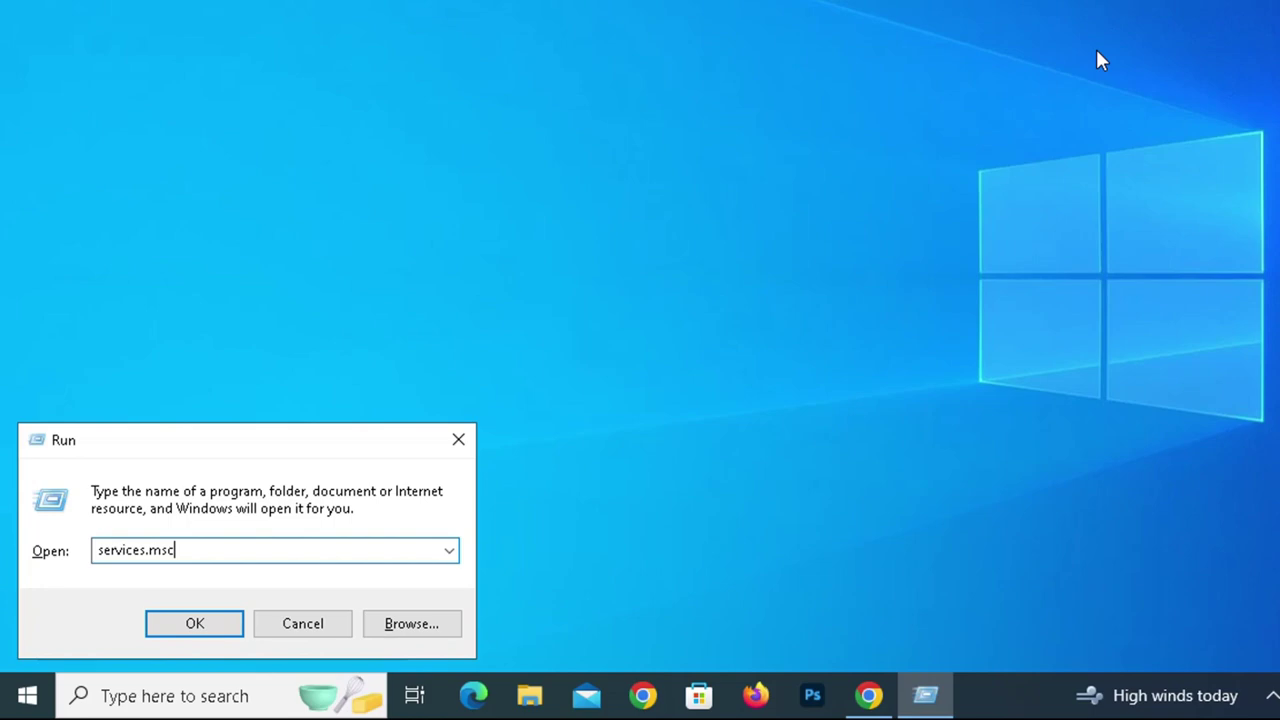
{"action": "key", "text": "Return"}
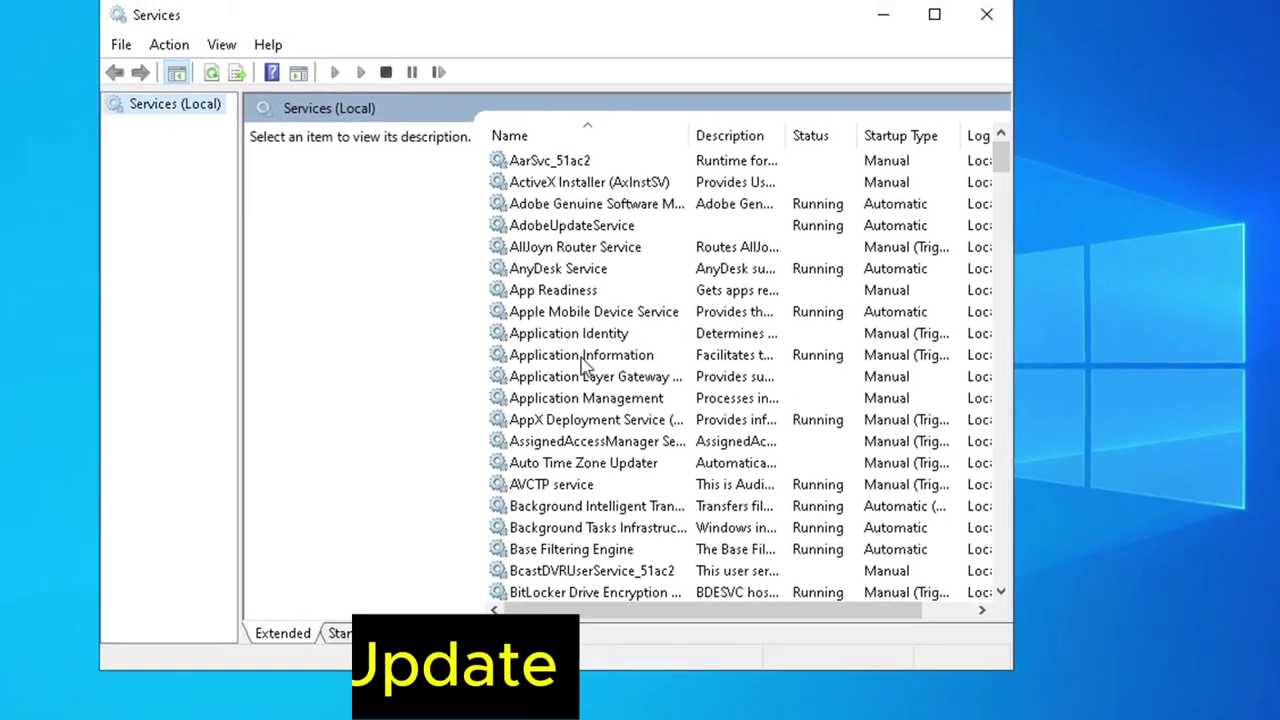
Step: Locate and select the Windows Update service in the Services list
{"action": "left_click", "coordinate": [582, 295]}
{"action": "key", "text": "w"}
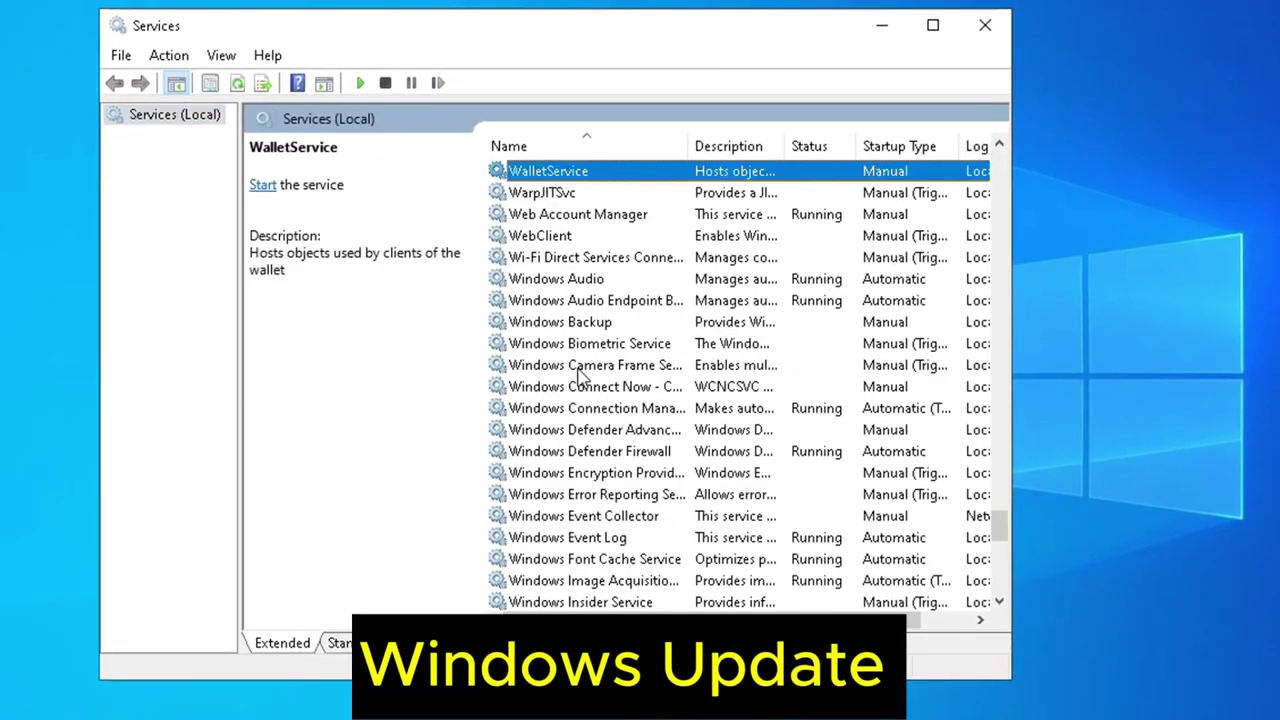
{"action": "key", "text": "w"}
{"action": "key", "text": "w"}
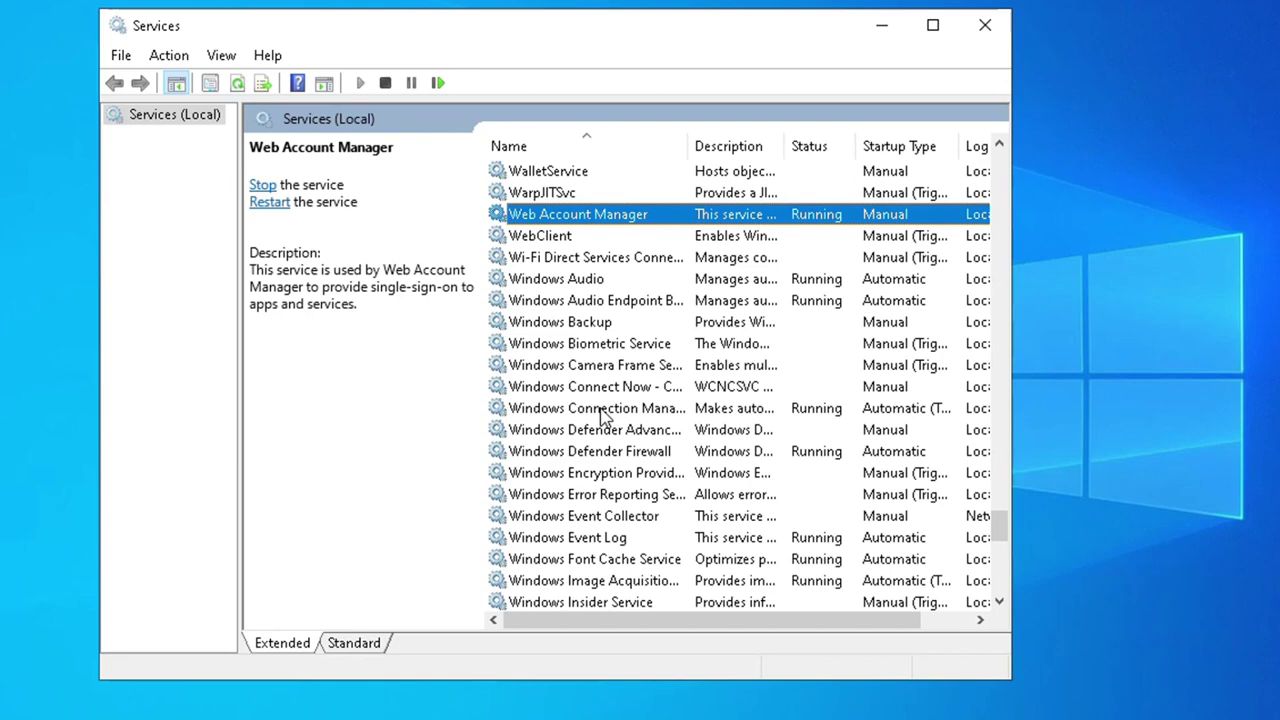
{"action": "left_click", "coordinate": [601, 410]}
{"action": "scroll", "coordinate": [597, 425], "scroll_direction": "down", "scroll_amount": 6}
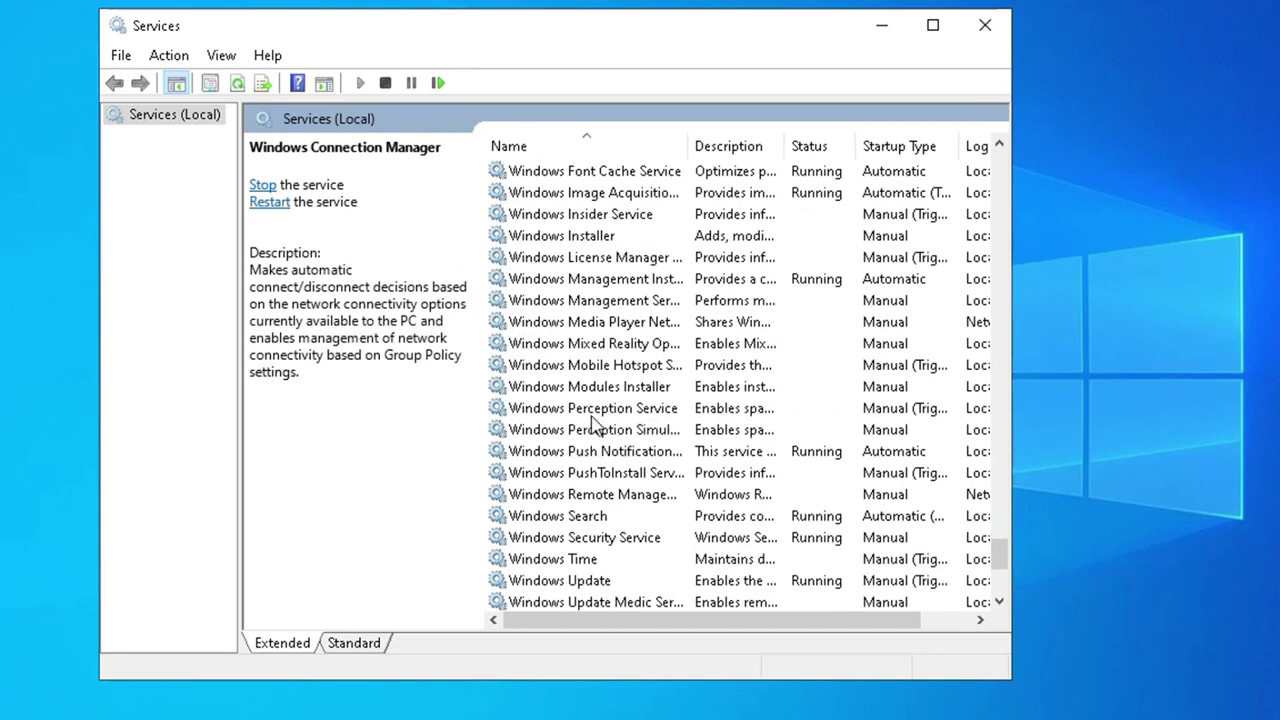
{"action": "scroll", "coordinate": [593, 425], "scroll_direction": "down", "scroll_amount": 4}
{"action": "scroll", "coordinate": [593, 425], "scroll_direction": "down", "scroll_amount": 1}
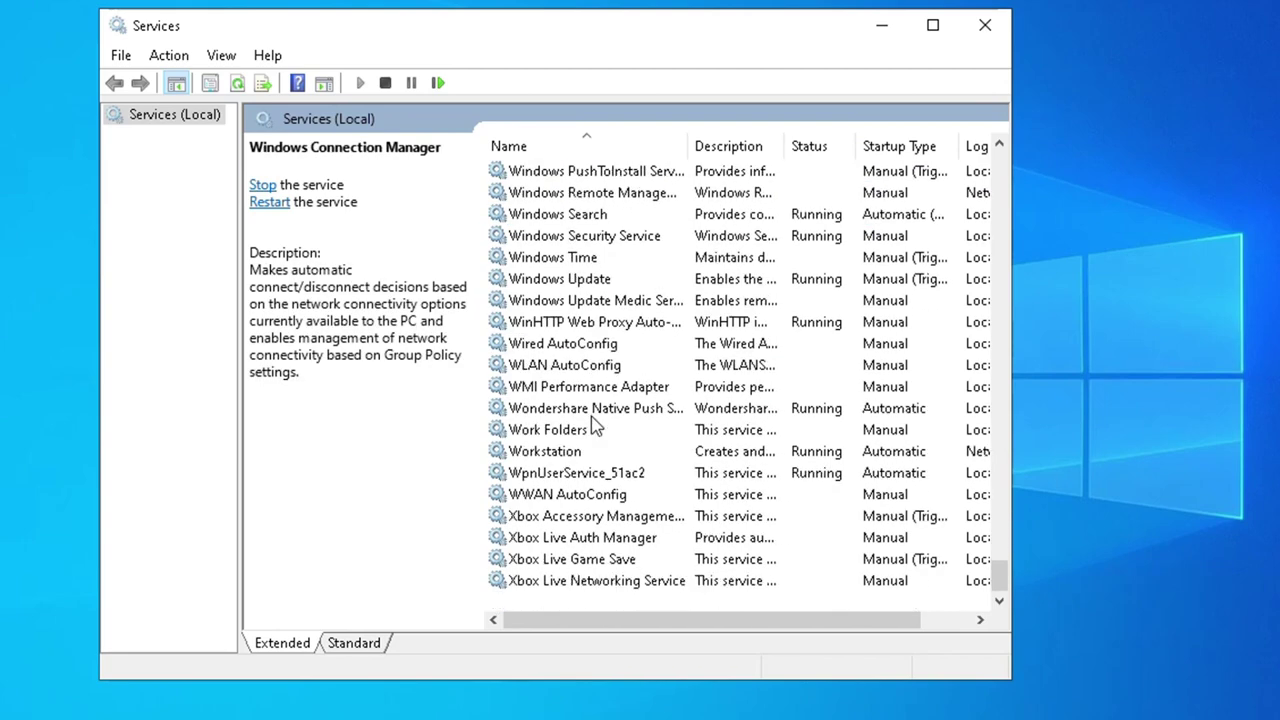
{"action": "left_click", "coordinate": [602, 284]}
Step: Set Windows Update's startup type to Automatic, apply it, and restart the service
{"action": "right_click", "coordinate": [601, 280]}
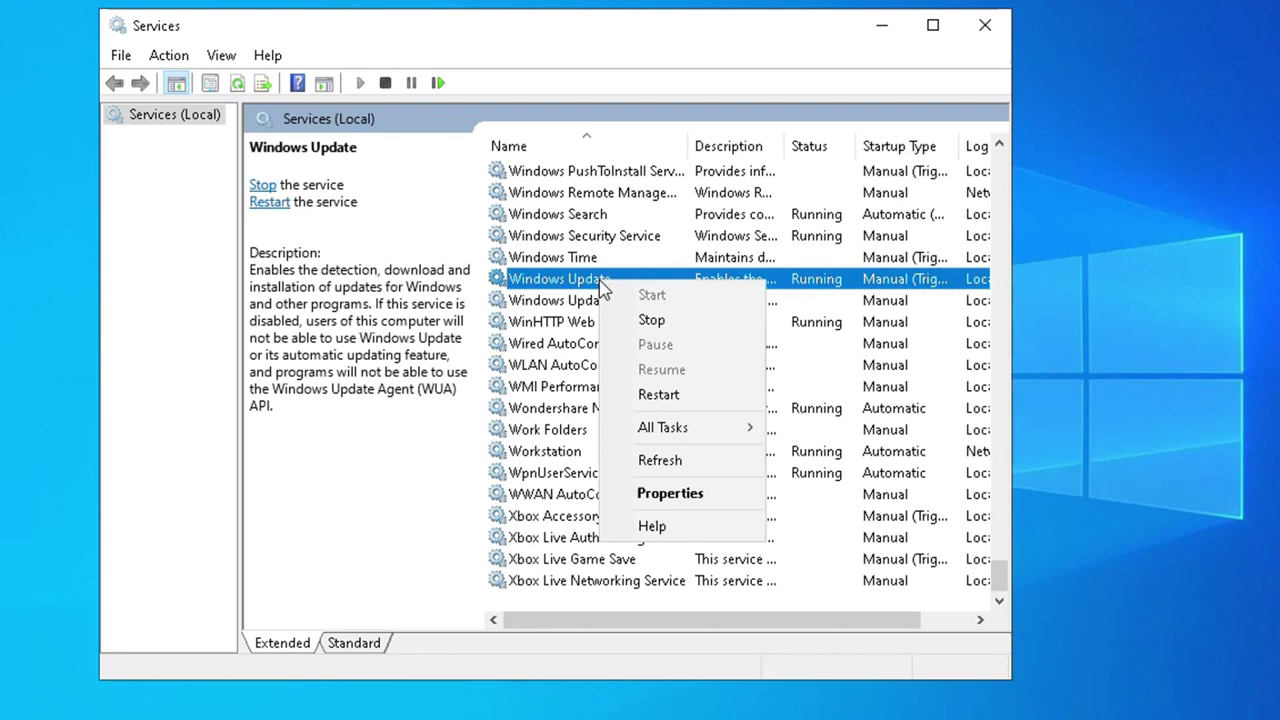
{"action": "left_click", "coordinate": [645, 493]}
{"action": "left_click", "coordinate": [588, 334]}
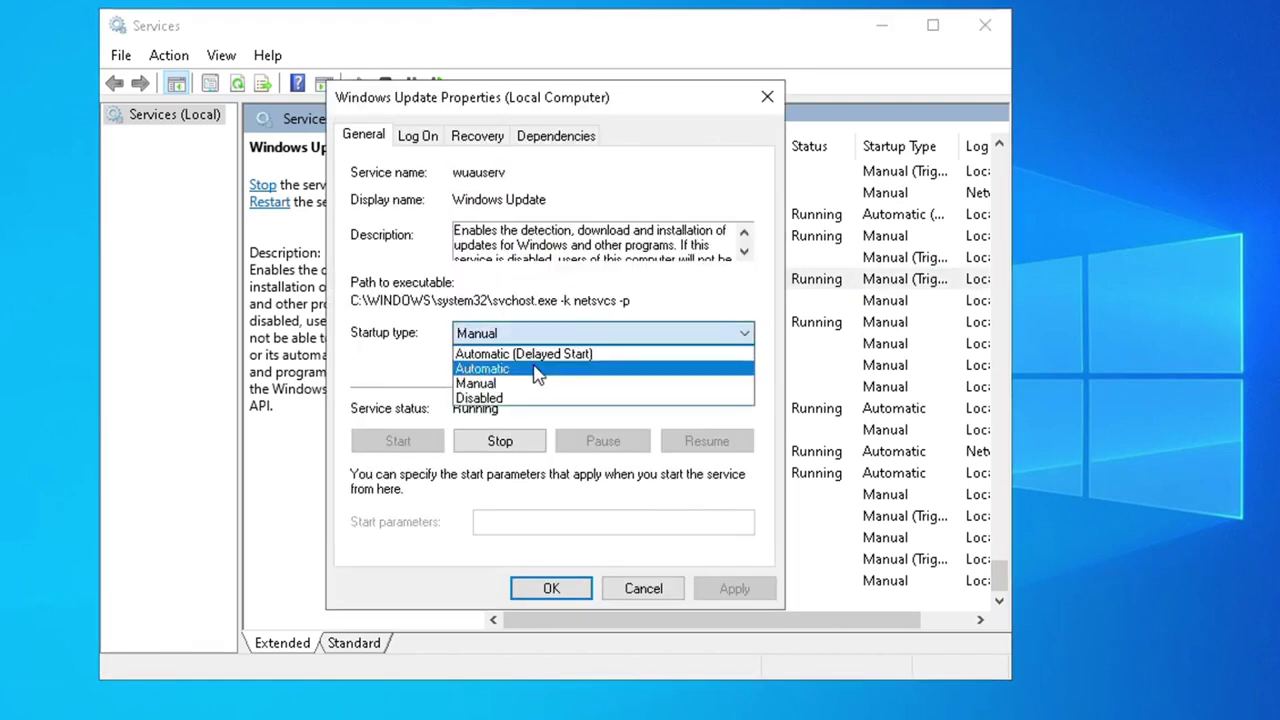
{"action": "left_click", "coordinate": [534, 366]}
{"action": "left_click", "coordinate": [718, 589]}
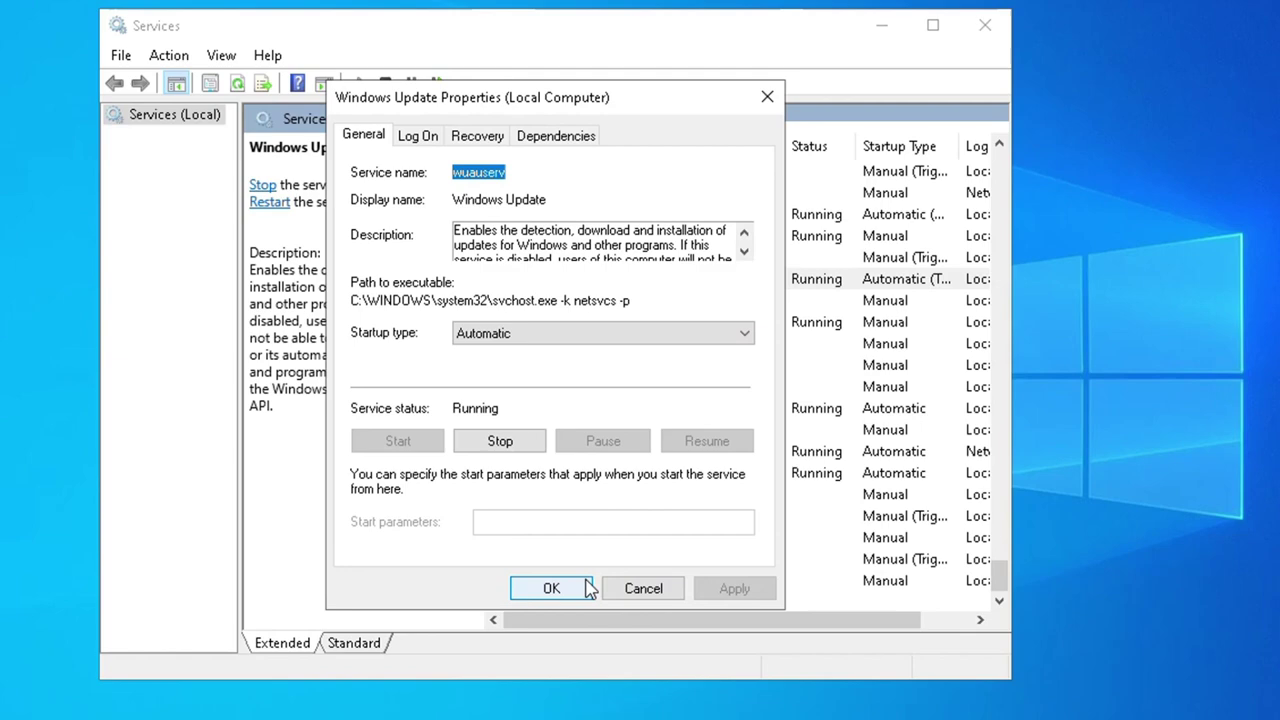
{"action": "left_click", "coordinate": [551, 588]}
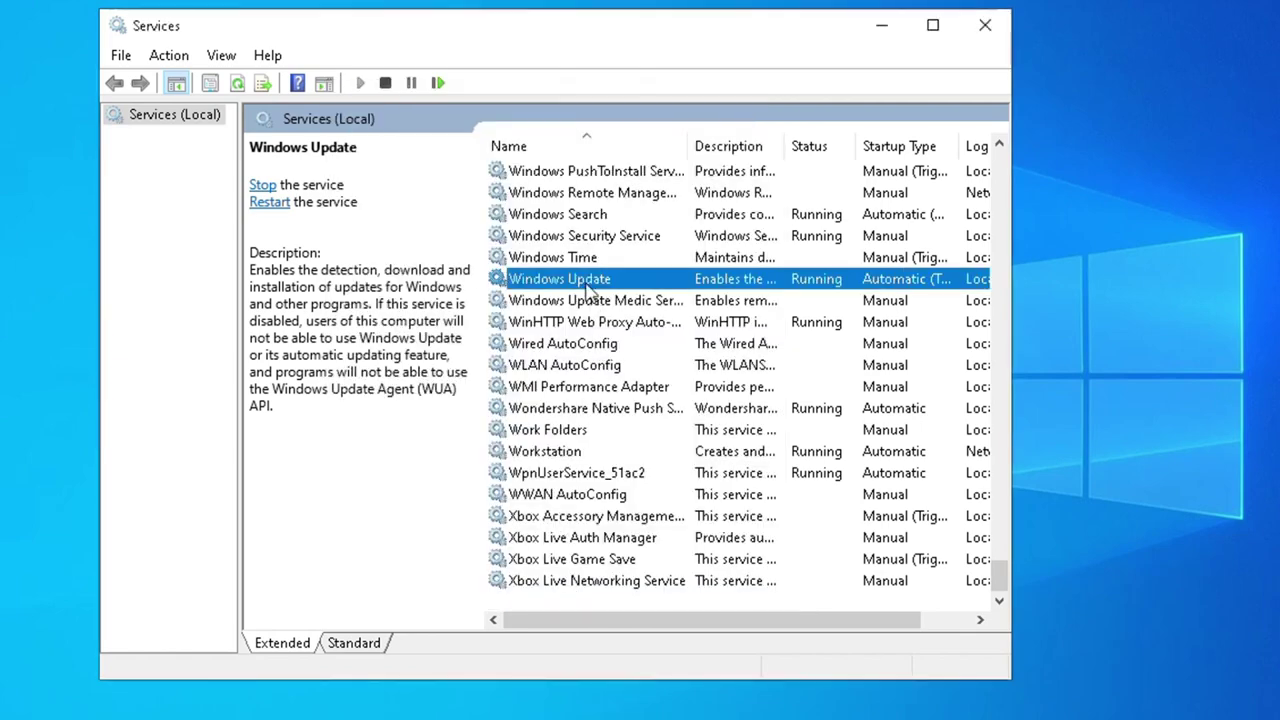
{"action": "right_click", "coordinate": [590, 289]}
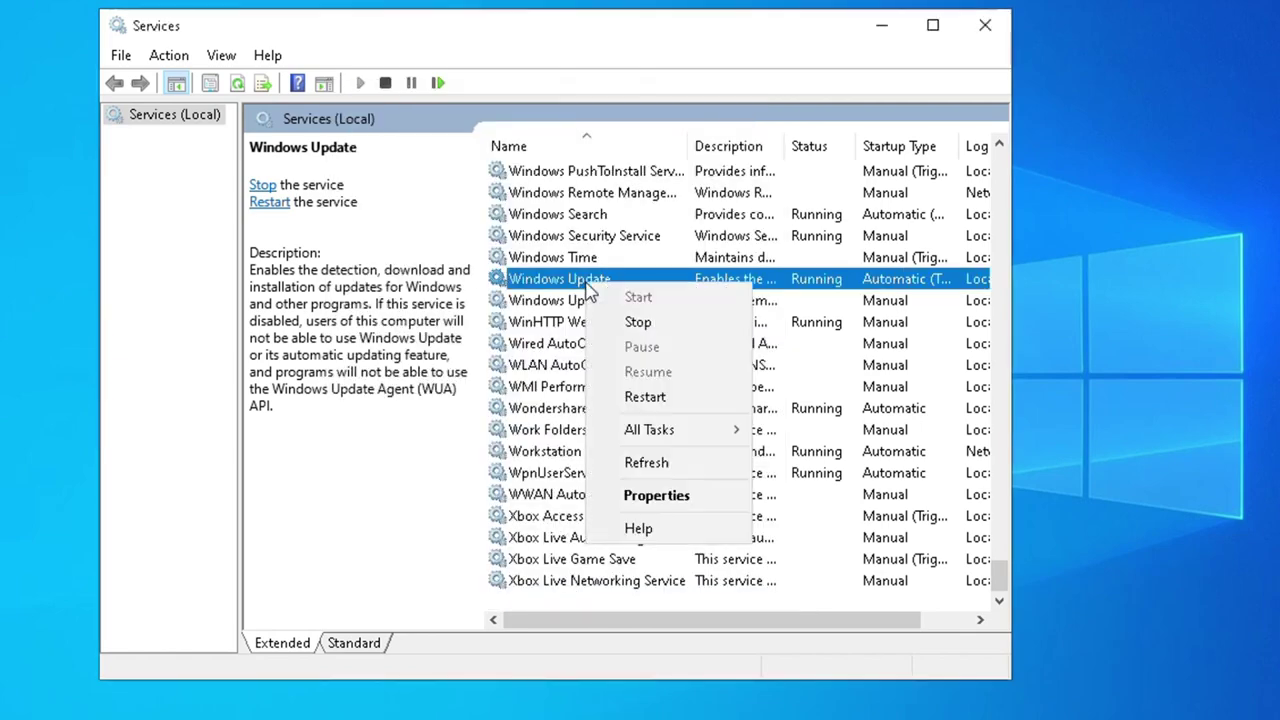
{"action": "left_click", "coordinate": [640, 396]}
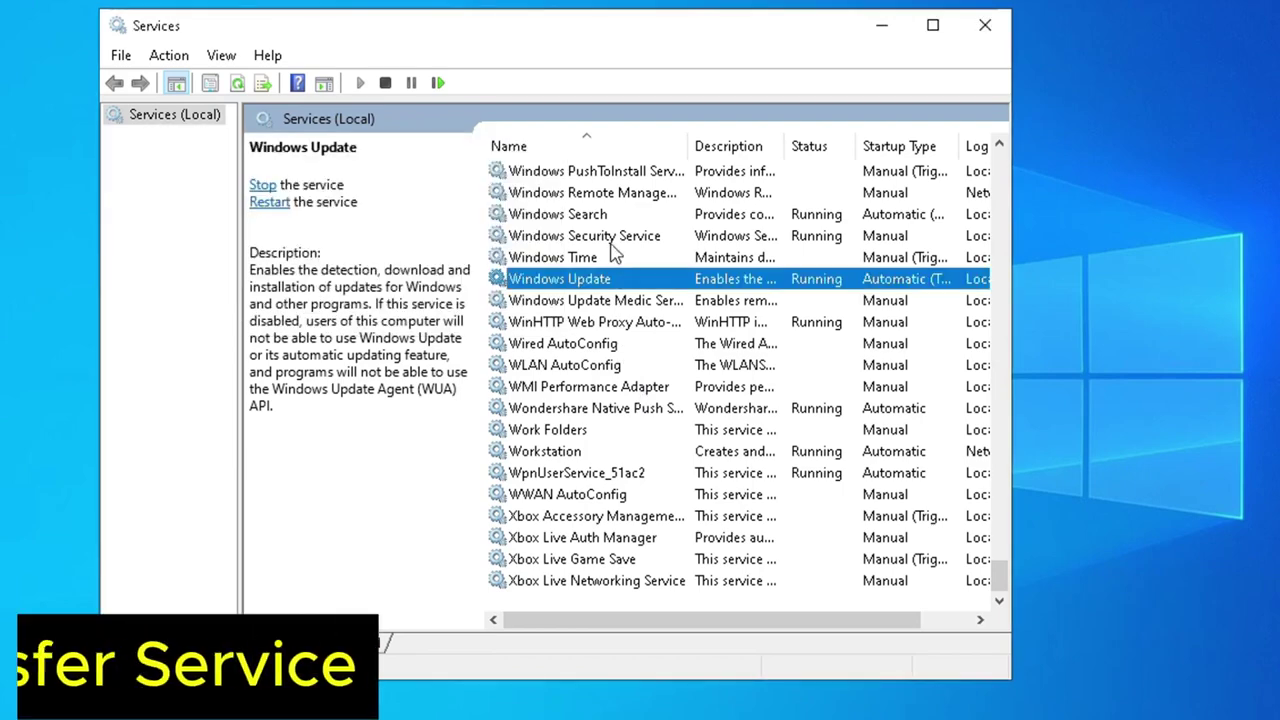
Step: Set Background Intelligent Transfer Service's startup type to Automatic and apply it
{"action": "key", "text": "Up"}
{"action": "key", "text": "Up"}
{"action": "key", "text": "b"}
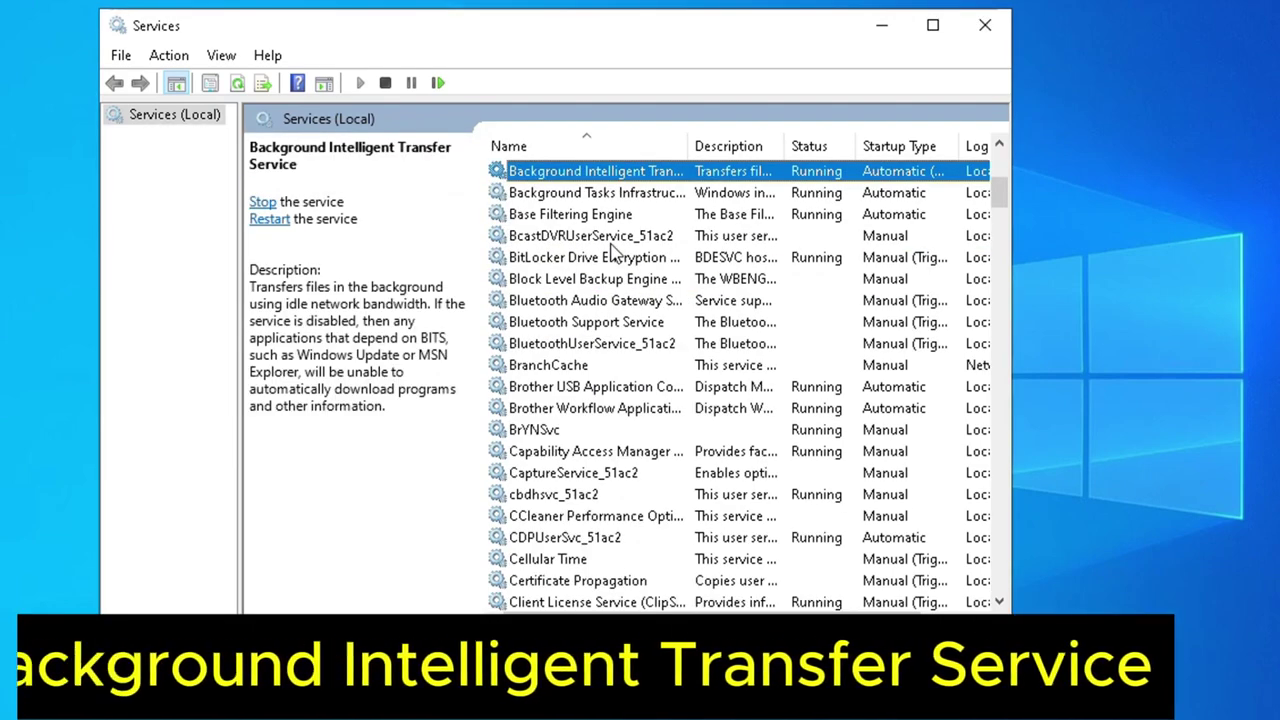
{"action": "right_click", "coordinate": [616, 177]}
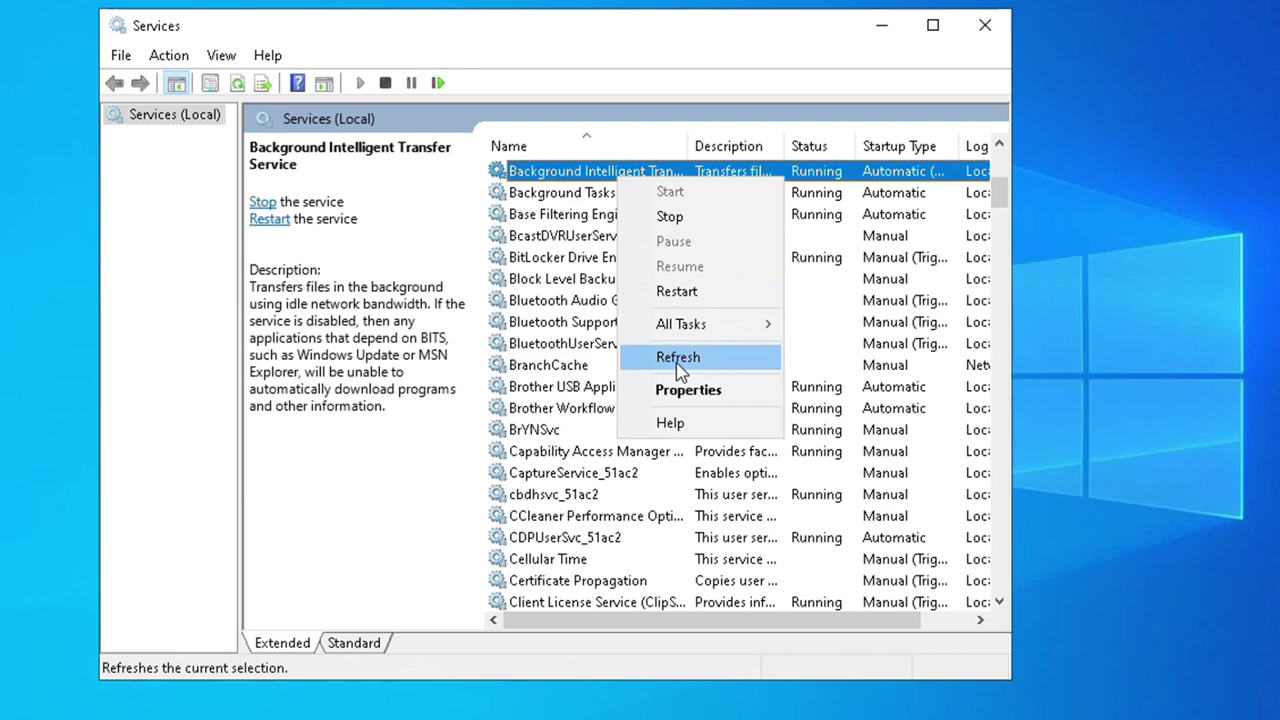
{"action": "left_click", "coordinate": [688, 390]}
{"action": "left_click", "coordinate": [622, 336]}
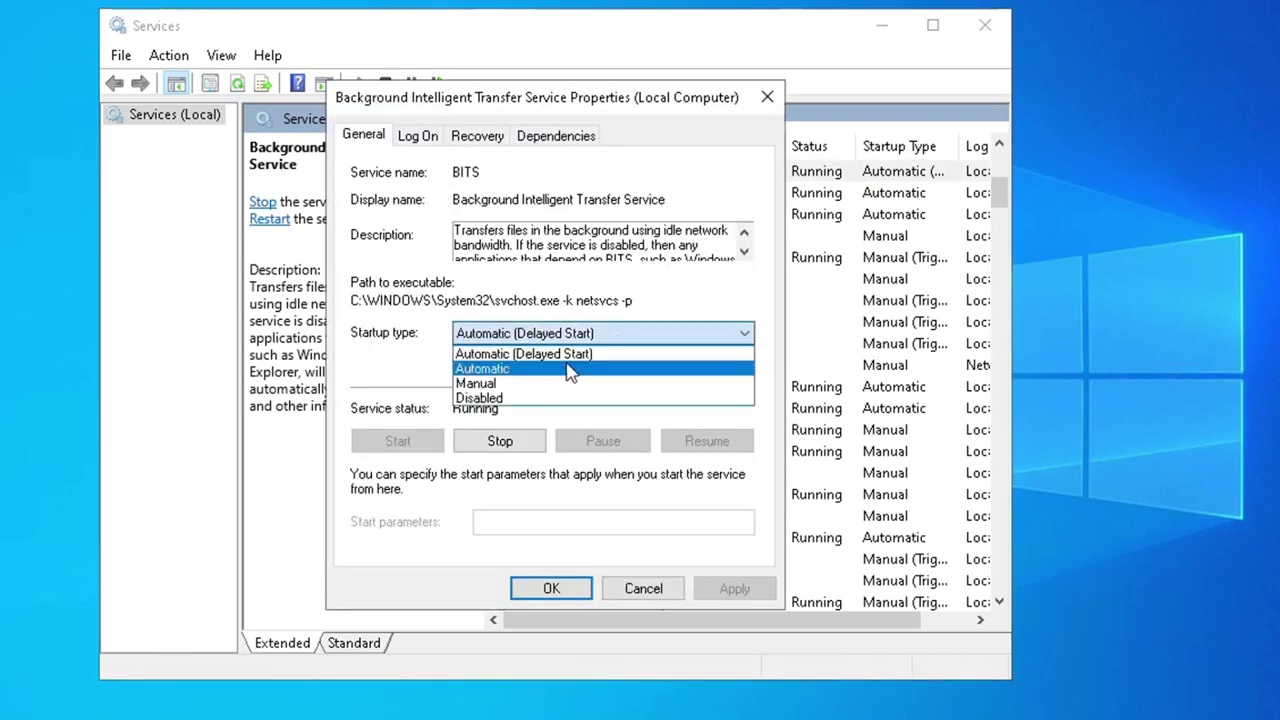
{"action": "left_click", "coordinate": [569, 370]}
{"action": "left_click", "coordinate": [731, 590]}
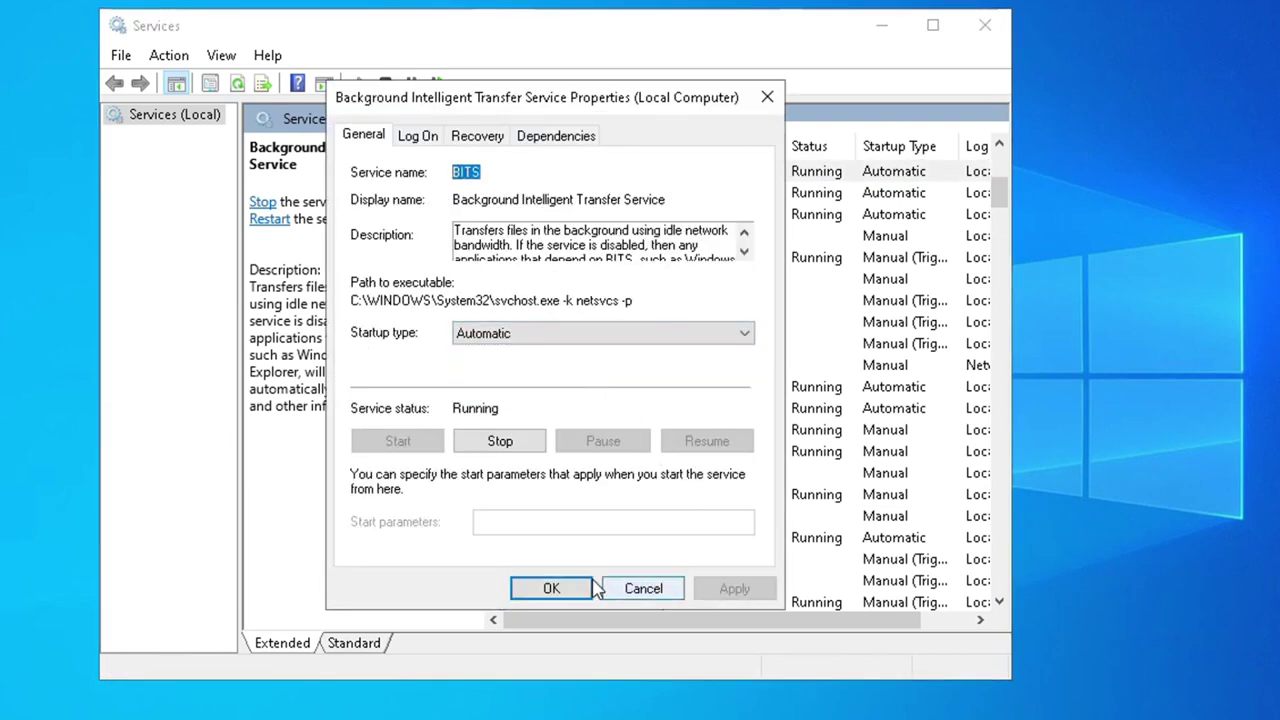
{"action": "left_click", "coordinate": [551, 590]}
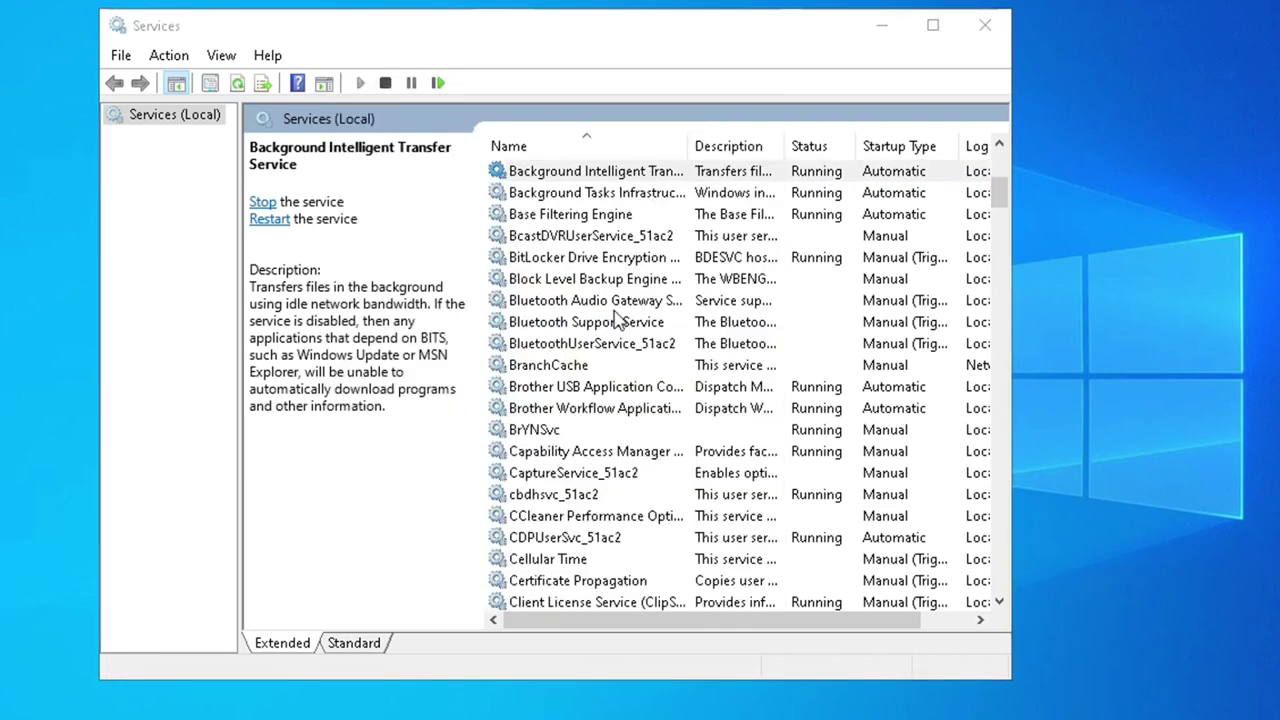
Step: Restart the Background Intelligent Transfer Service and close Services
{"action": "right_click", "coordinate": [574, 182]}
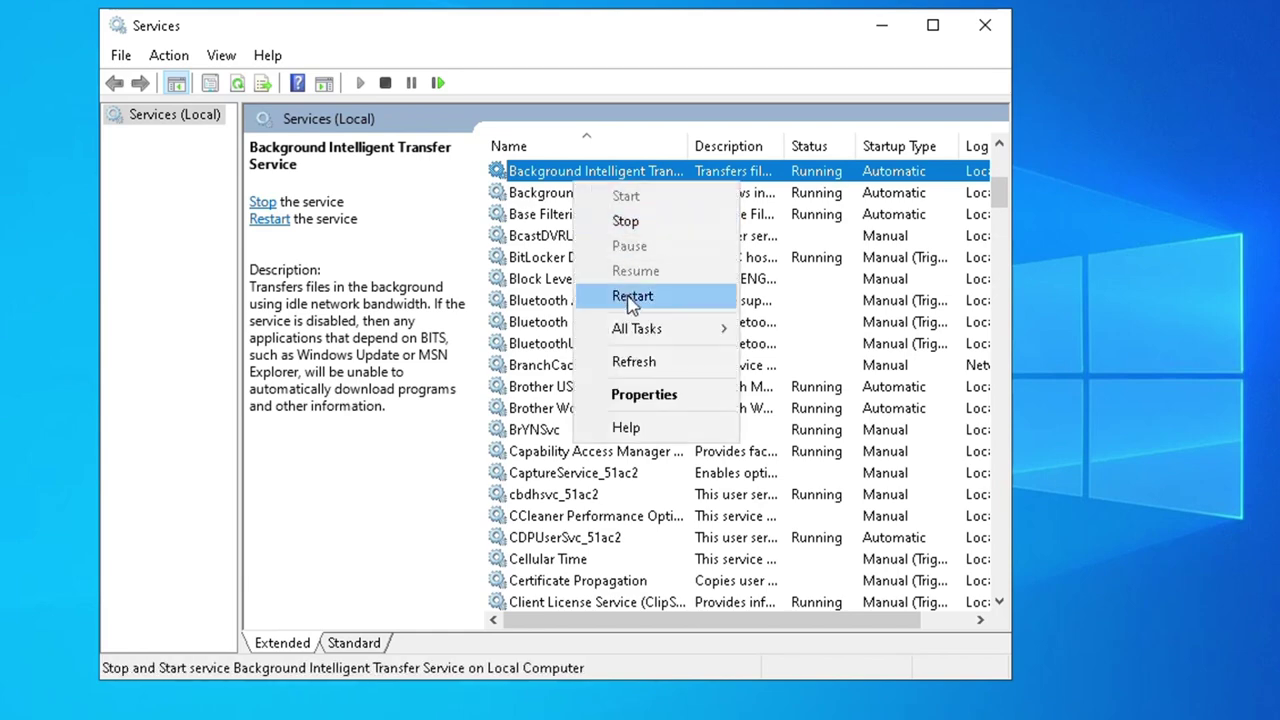
{"action": "left_click", "coordinate": [632, 298]}
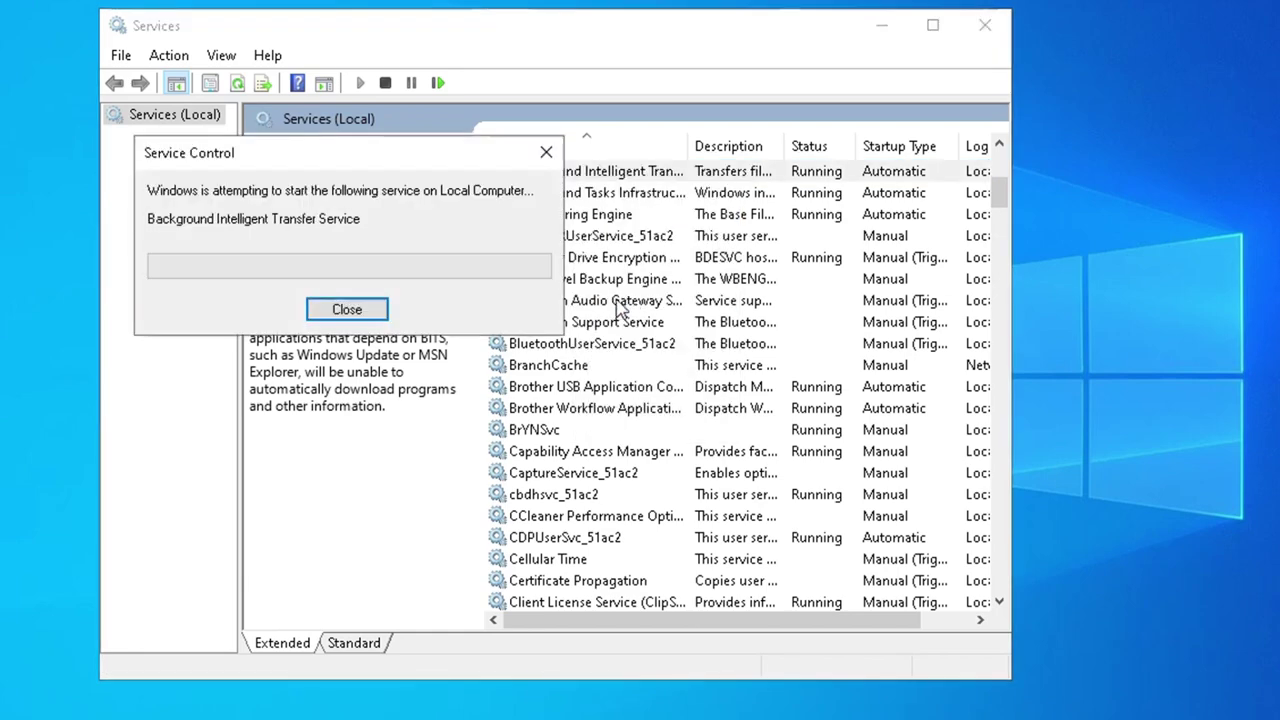
{"action": "left_click", "coordinate": [618, 307]}
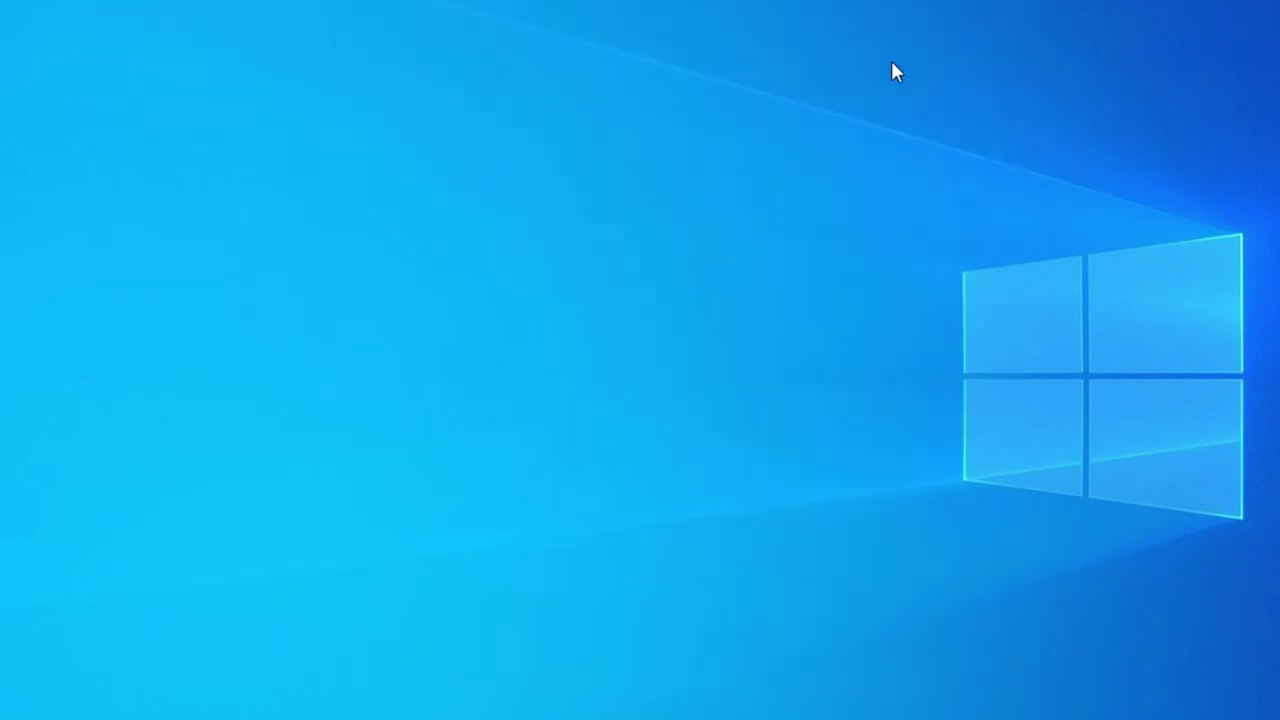
Step: Close the Run dialog and open C:\Windows\SoftwareDistribution in File Explorer
{"action": "key", "text": "super+r"}
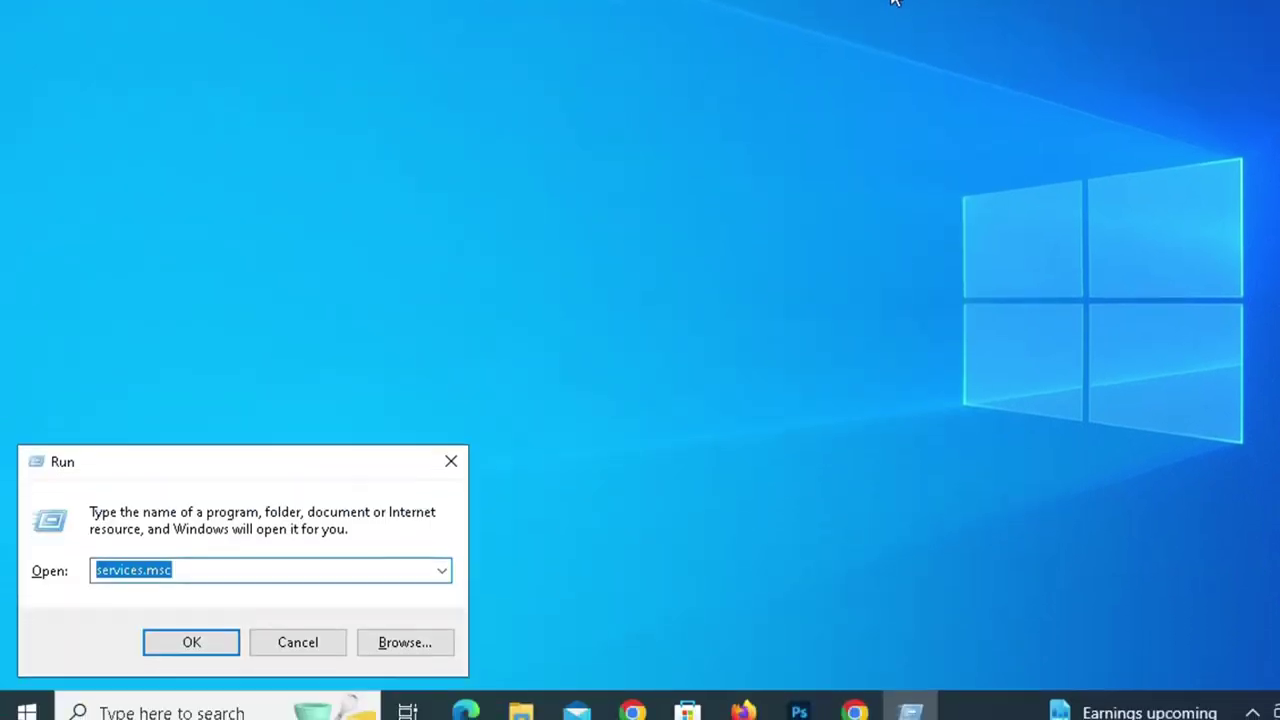
{"action": "left_click", "coordinate": [338, 630]}
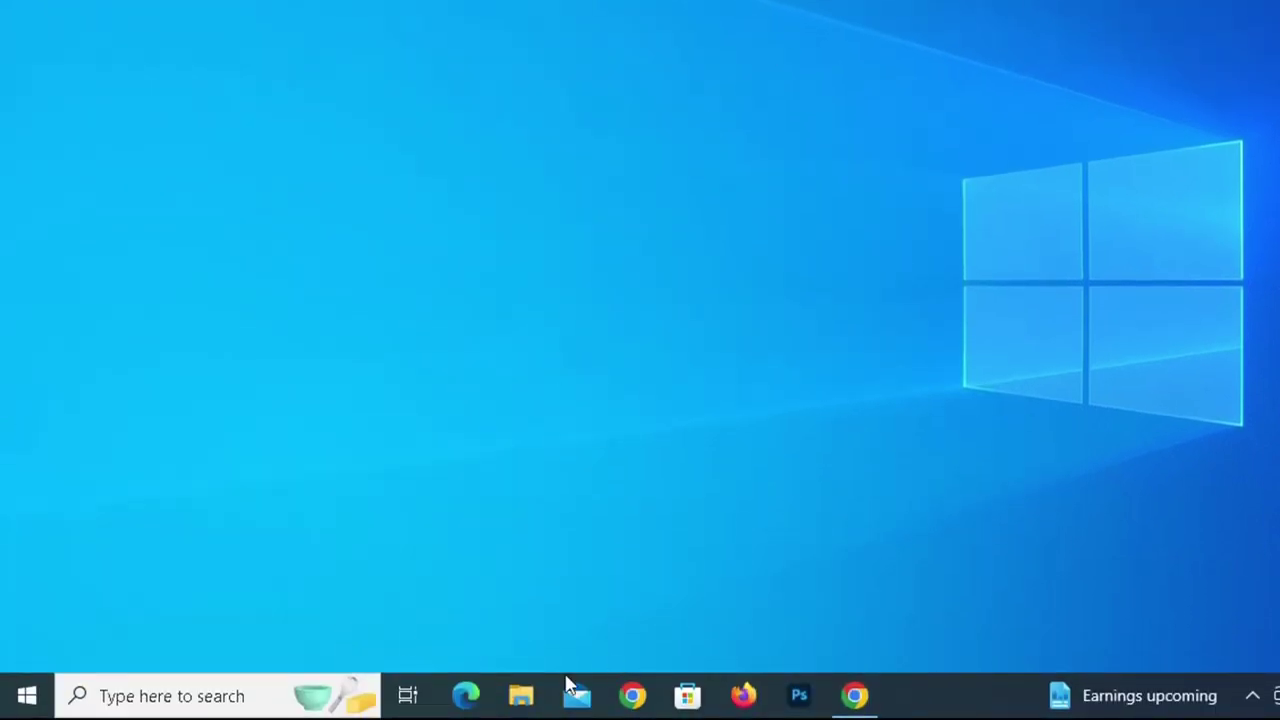
{"action": "left_click", "coordinate": [524, 704]}
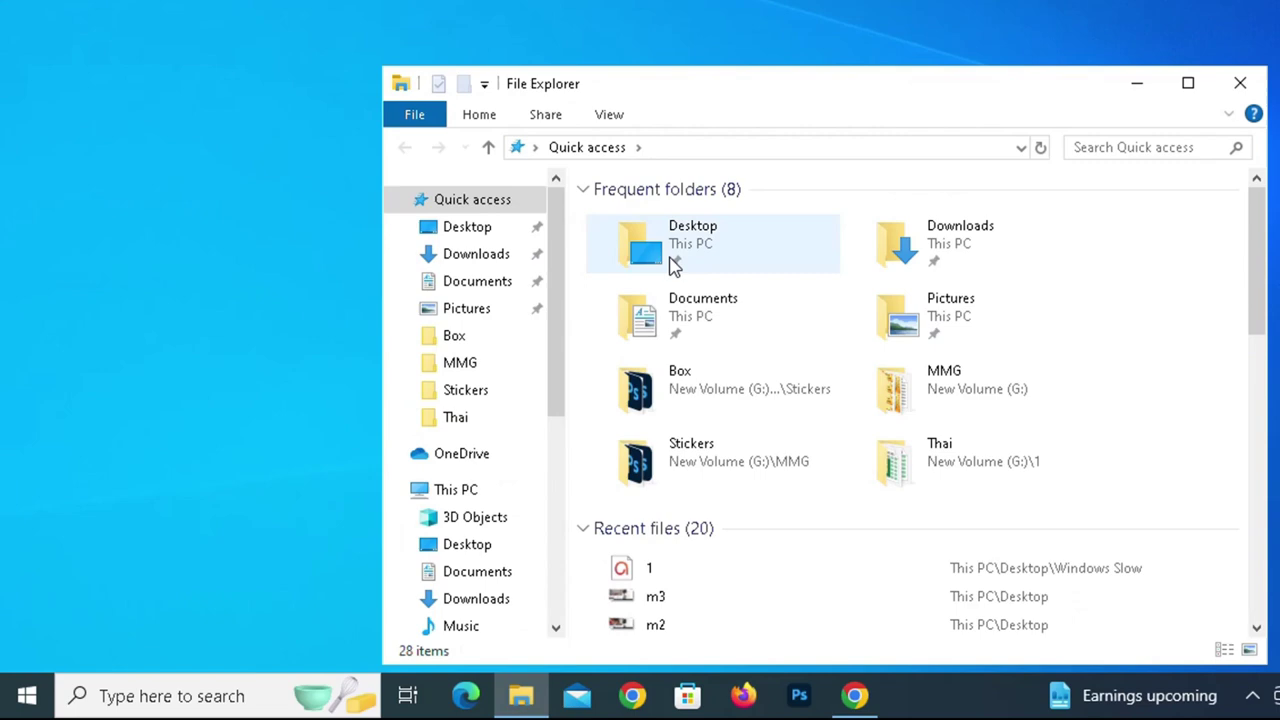
{"action": "left_click", "coordinate": [463, 490]}
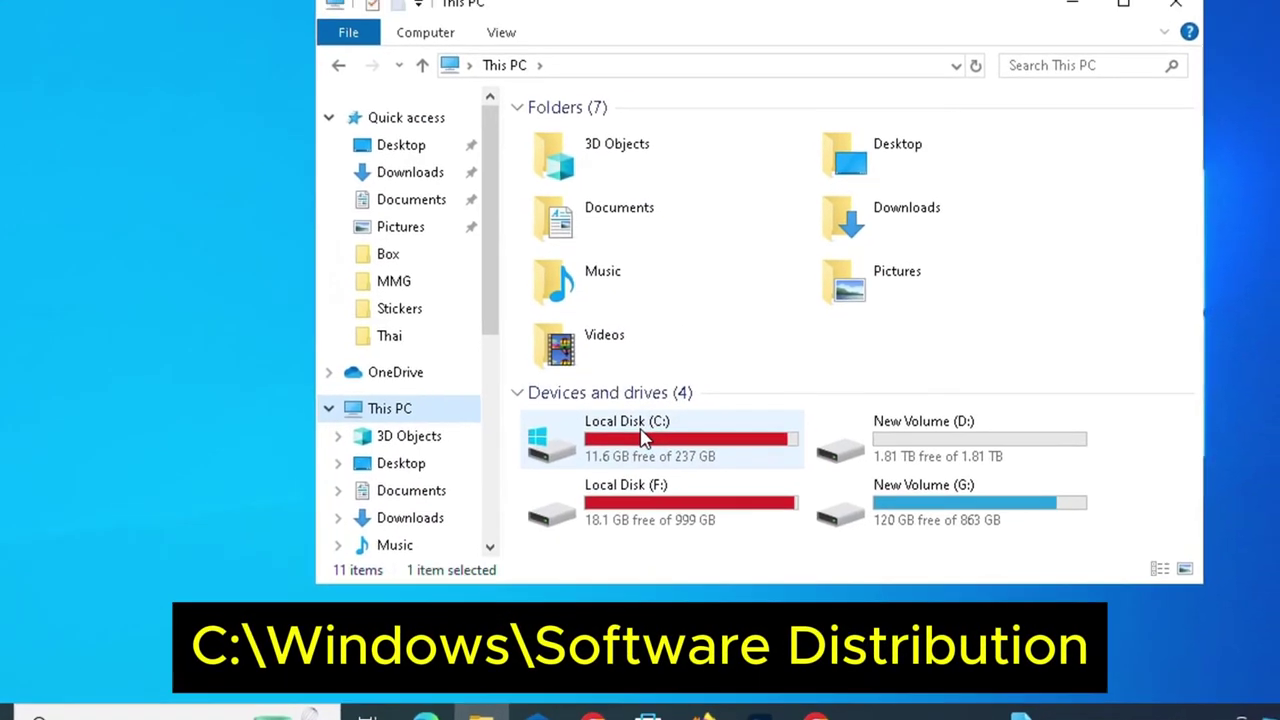
{"action": "double_click", "coordinate": [685, 505]}
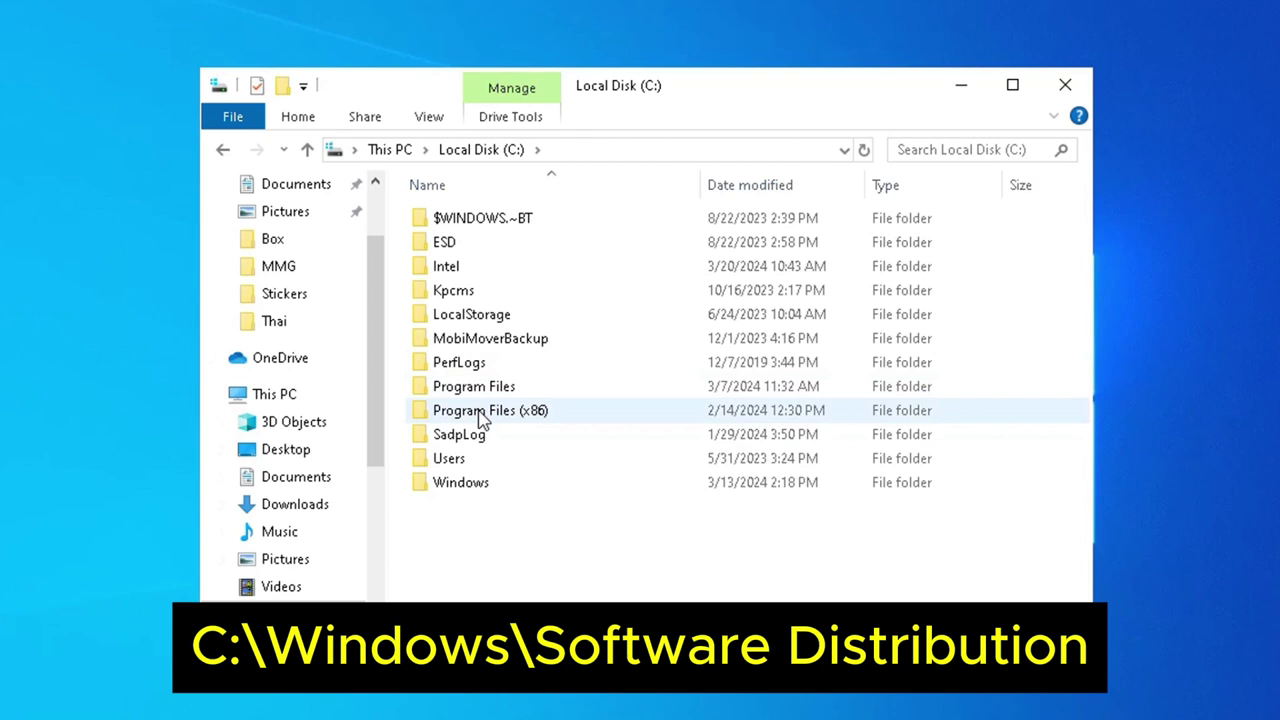
{"action": "double_click", "coordinate": [472, 484]}
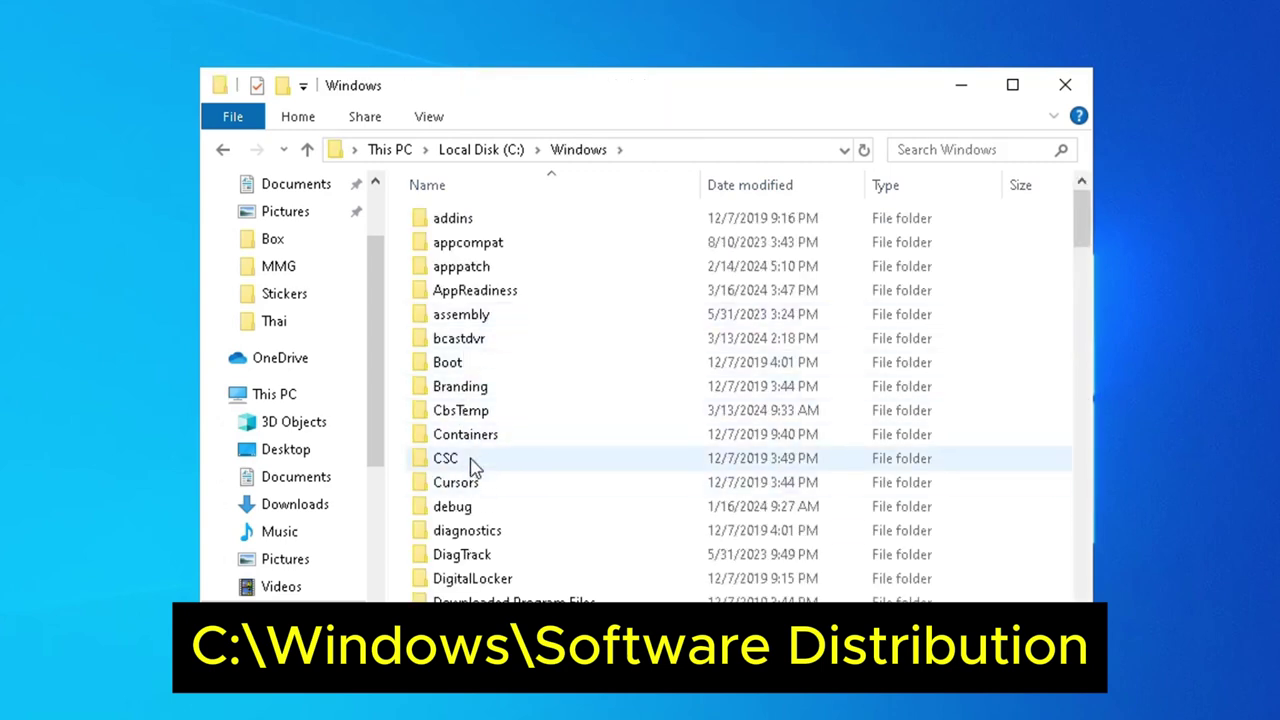
{"action": "key", "text": "s"}
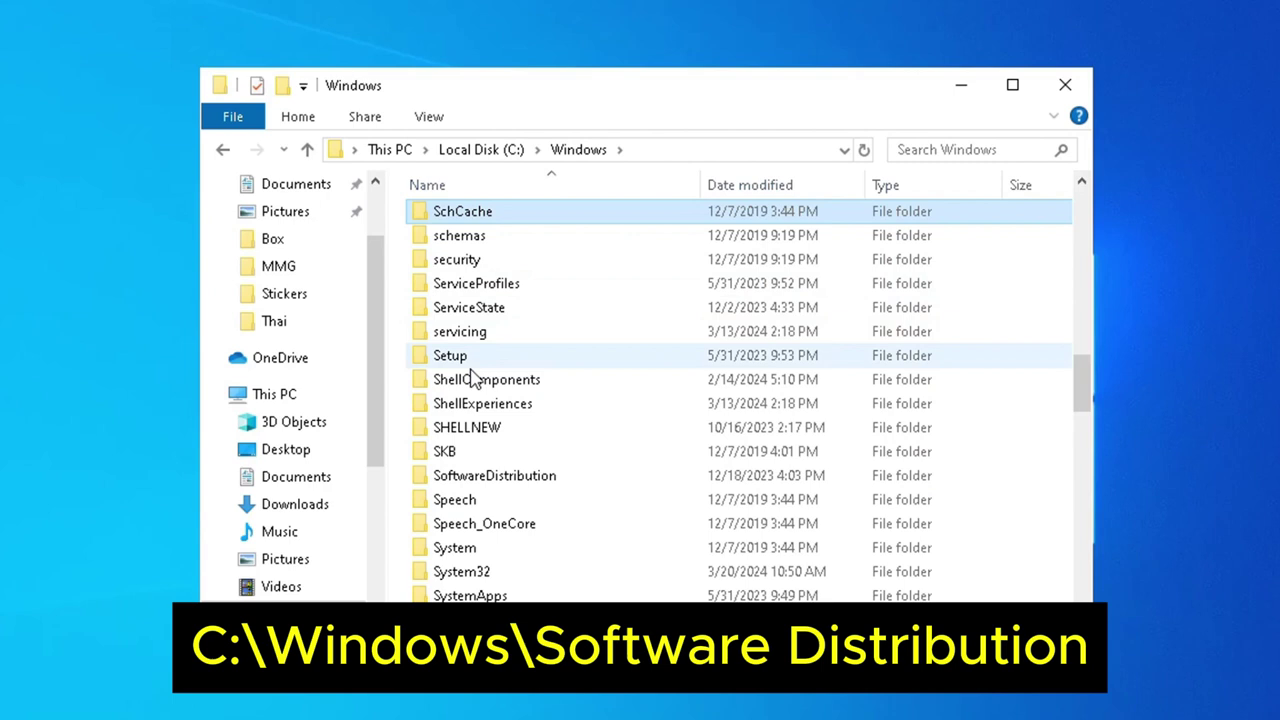
{"action": "double_click", "coordinate": [507, 478]}
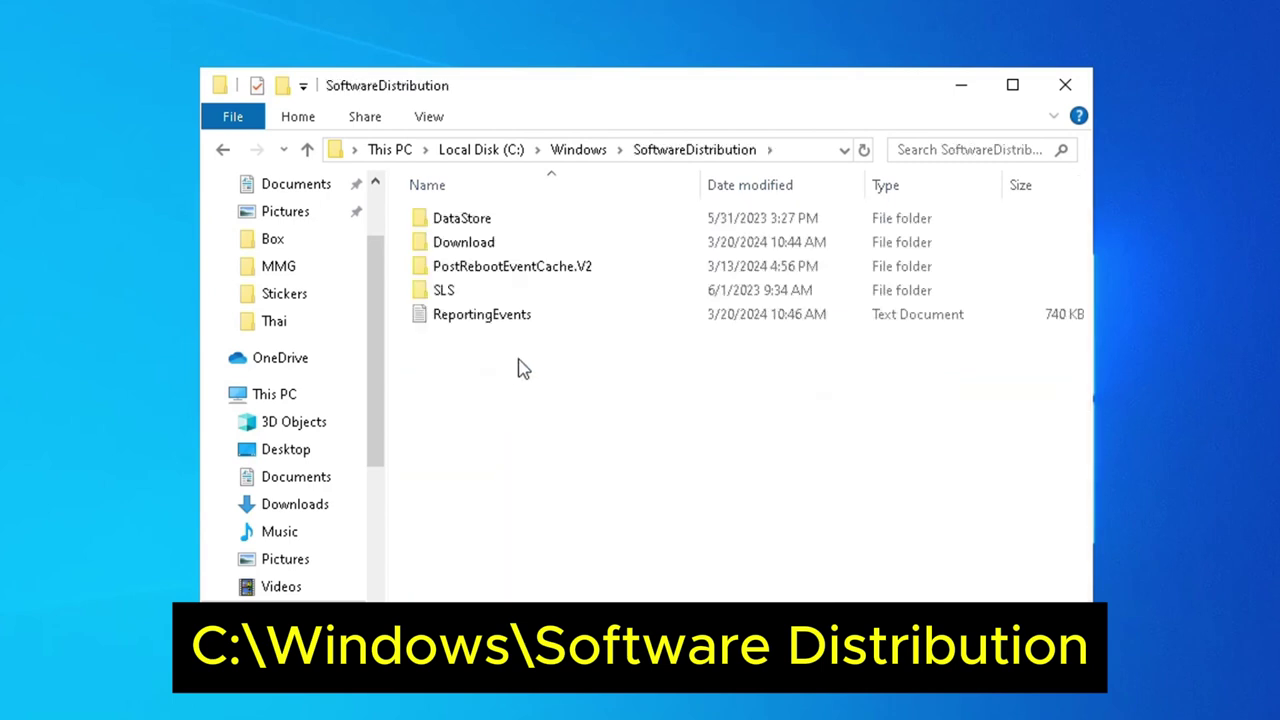
Step: Permanently delete all five SoftwareDistribution items, skipping in-use files, and close File Explorer
{"action": "left_click_drag", "start_coordinate": [642, 425], "coordinate": [415, 224]}
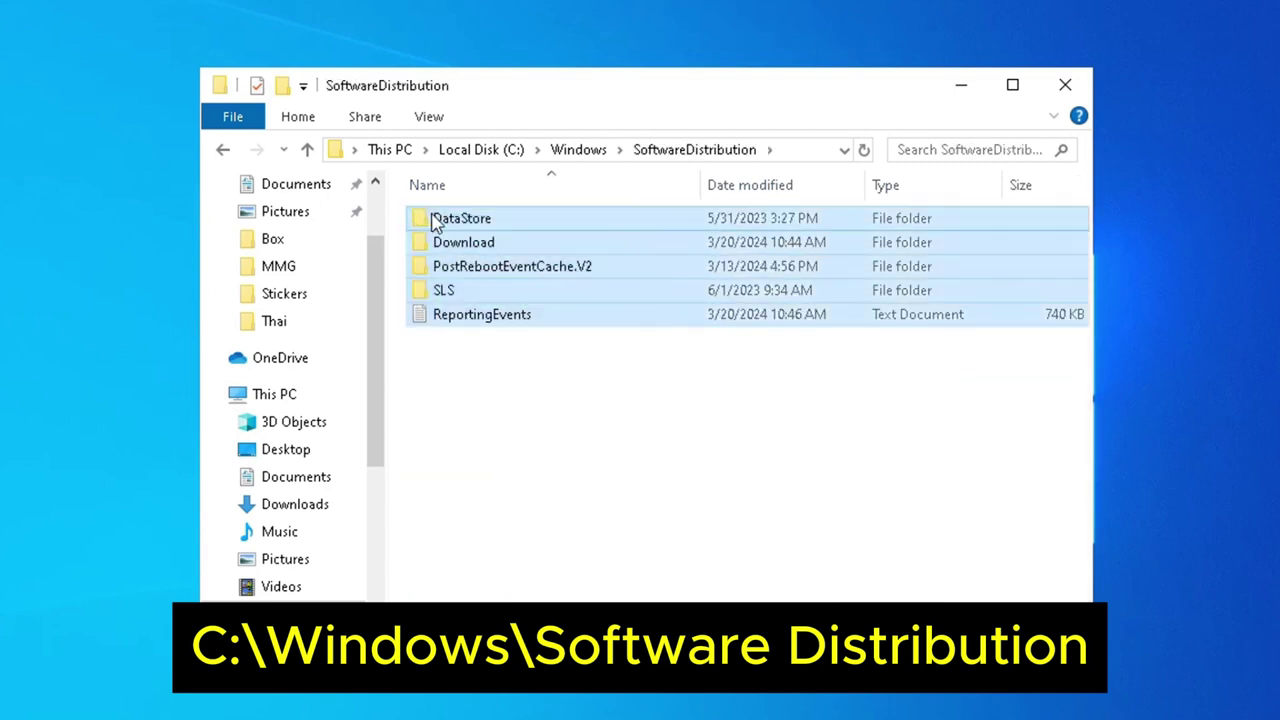
{"action": "key", "text": "shift+Delete"}
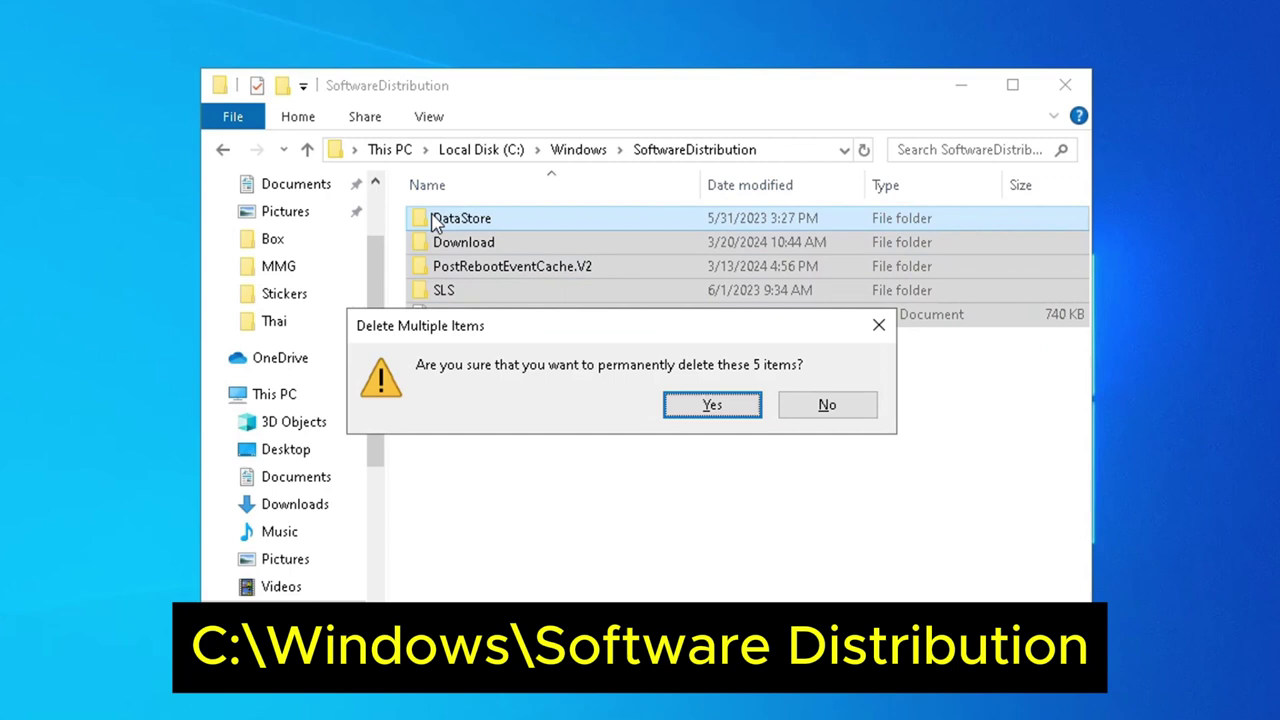
{"action": "key", "text": "Return"}
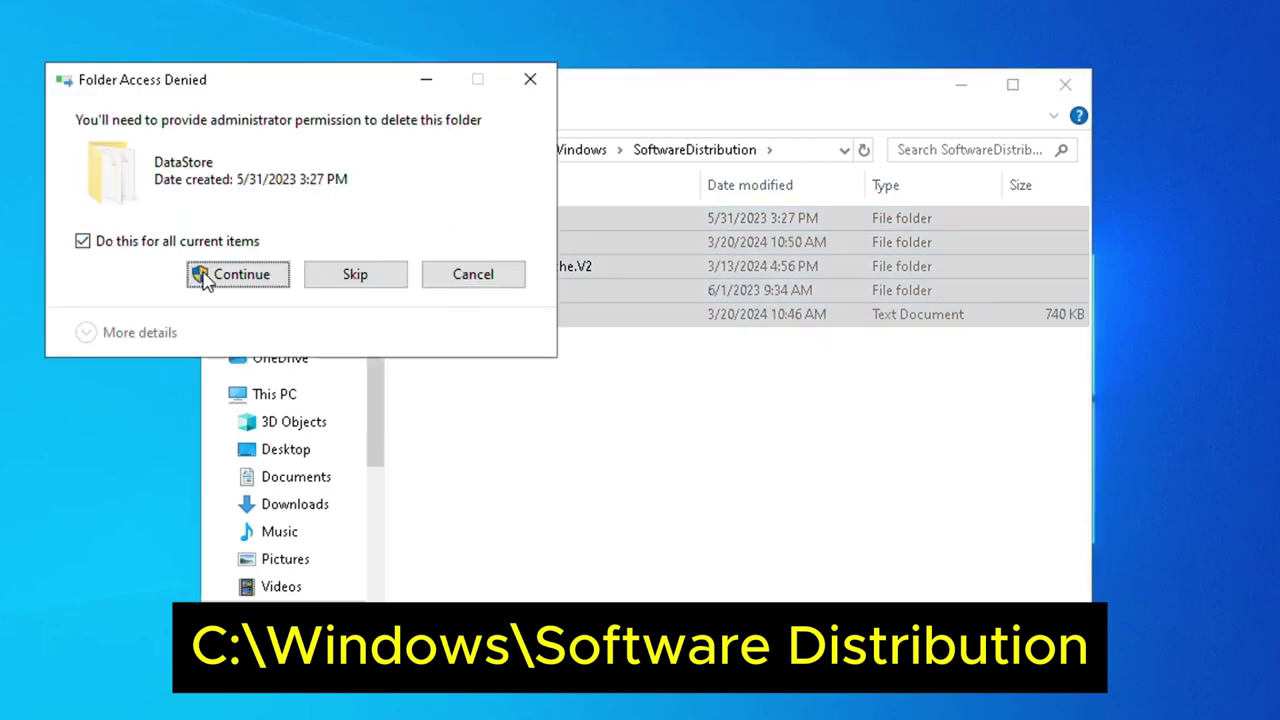
{"action": "left_click", "coordinate": [205, 277]}
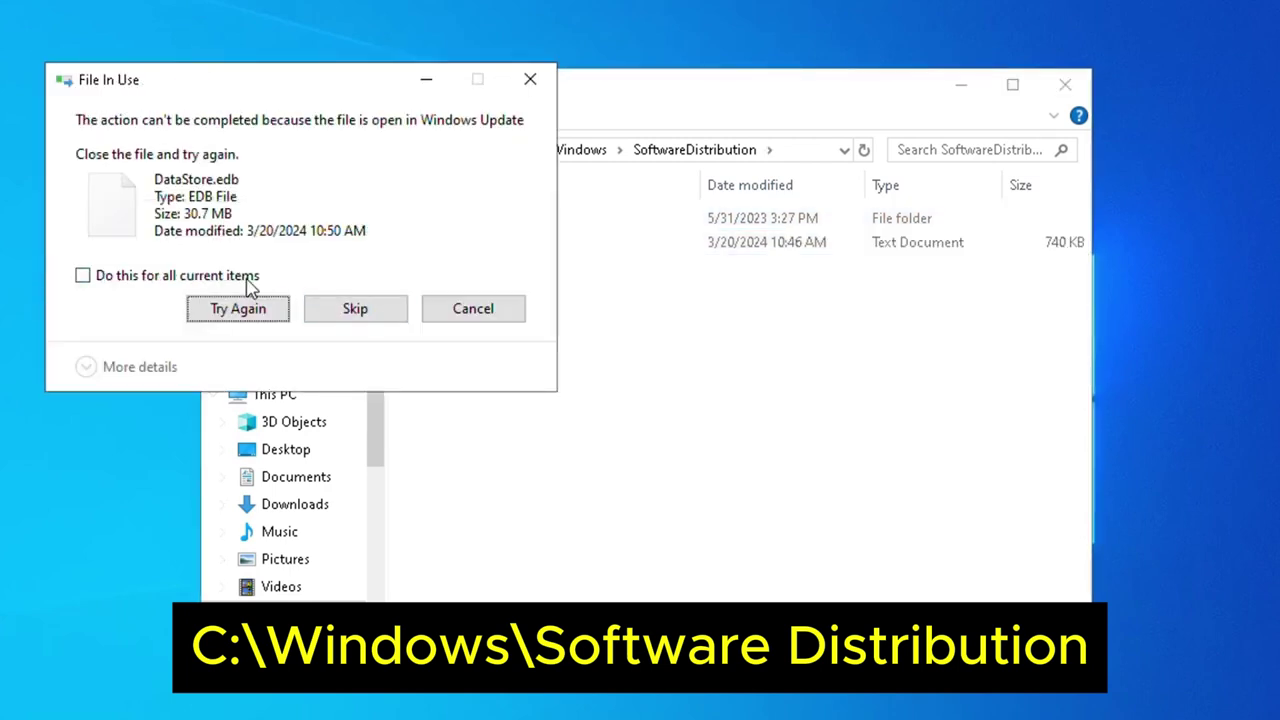
{"action": "left_click", "coordinate": [250, 285]}
{"action": "left_click", "coordinate": [334, 320]}
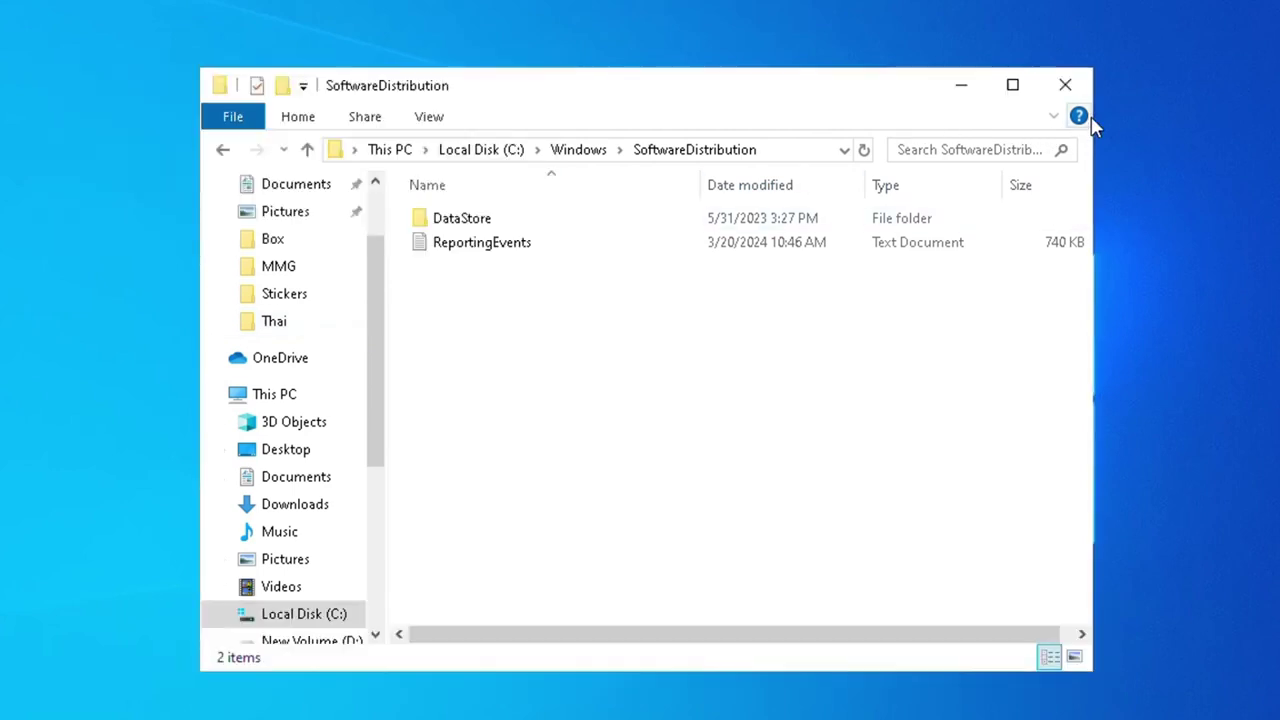
{"action": "left_click", "coordinate": [1065, 84]}
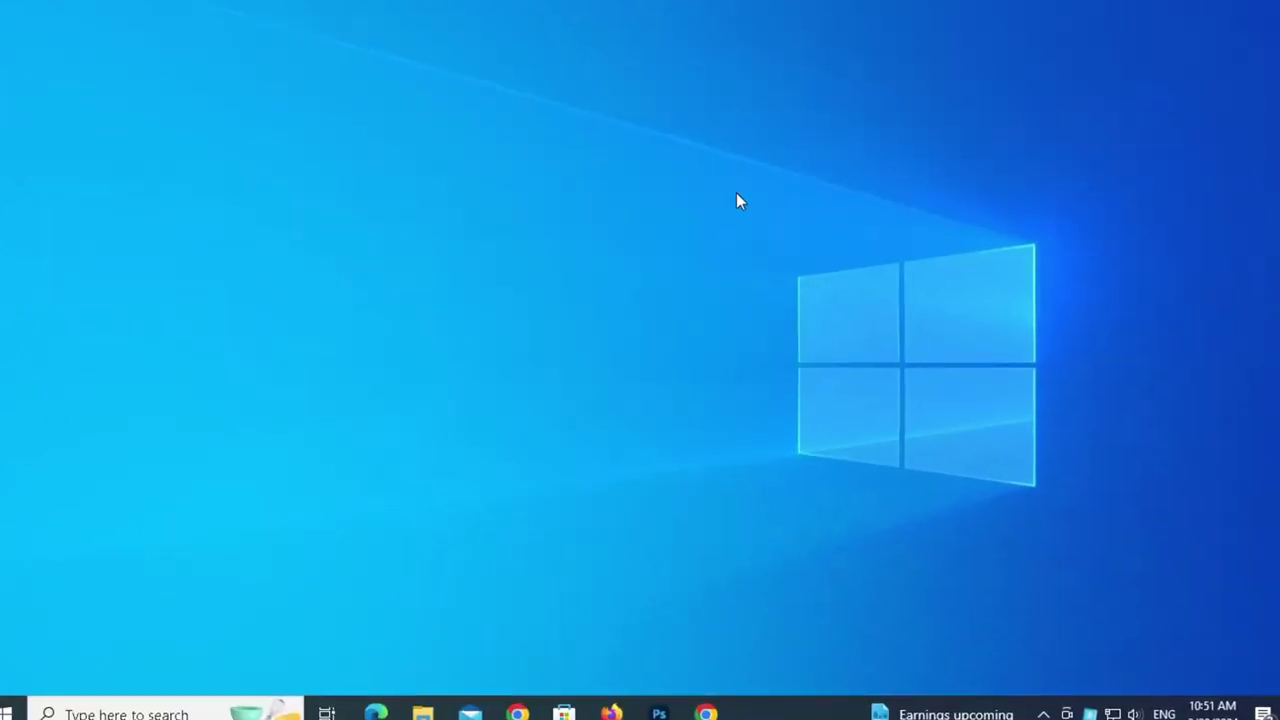
{"action": "key", "text": "super"}
Step: Open Settings from search and go to Update & Security > Troubleshoot > Additional troubleshooters
{"action": "type", "text": "s"}
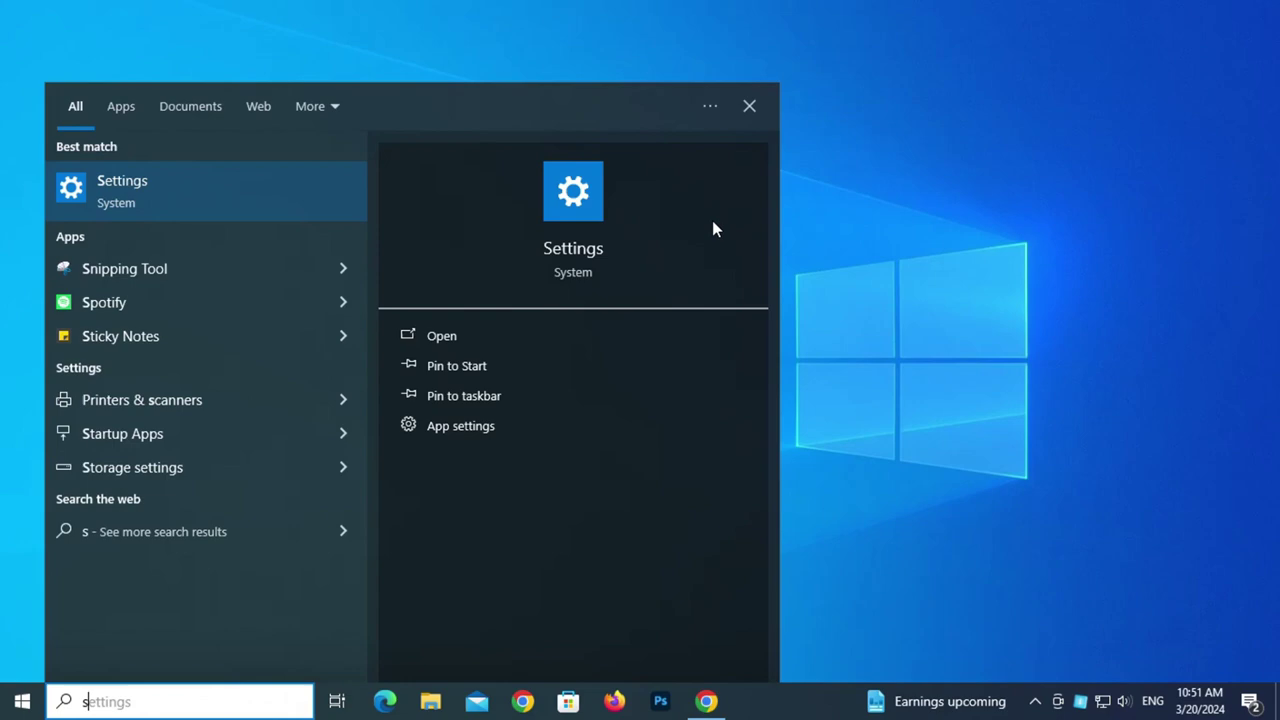
{"action": "type", "text": "e"}
{"action": "left_click", "coordinate": [201, 207]}
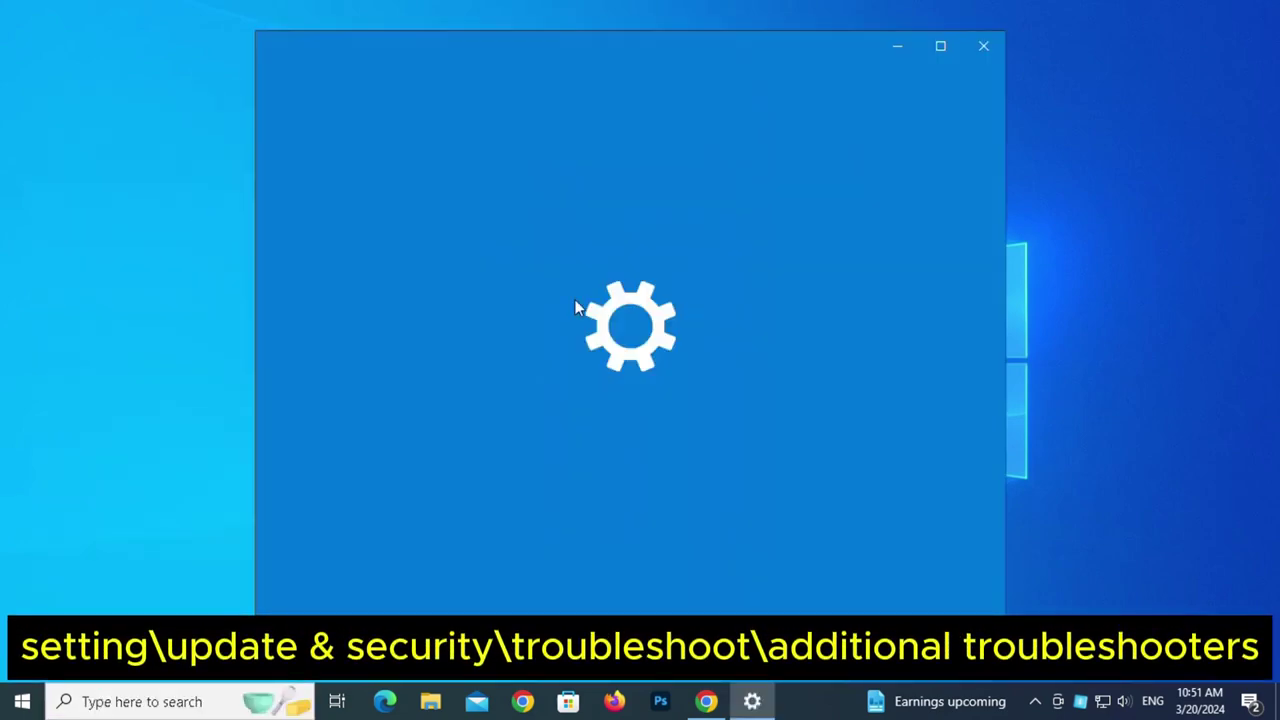
{"action": "scroll", "coordinate": [740, 330], "scroll_direction": "down", "scroll_amount": 5}
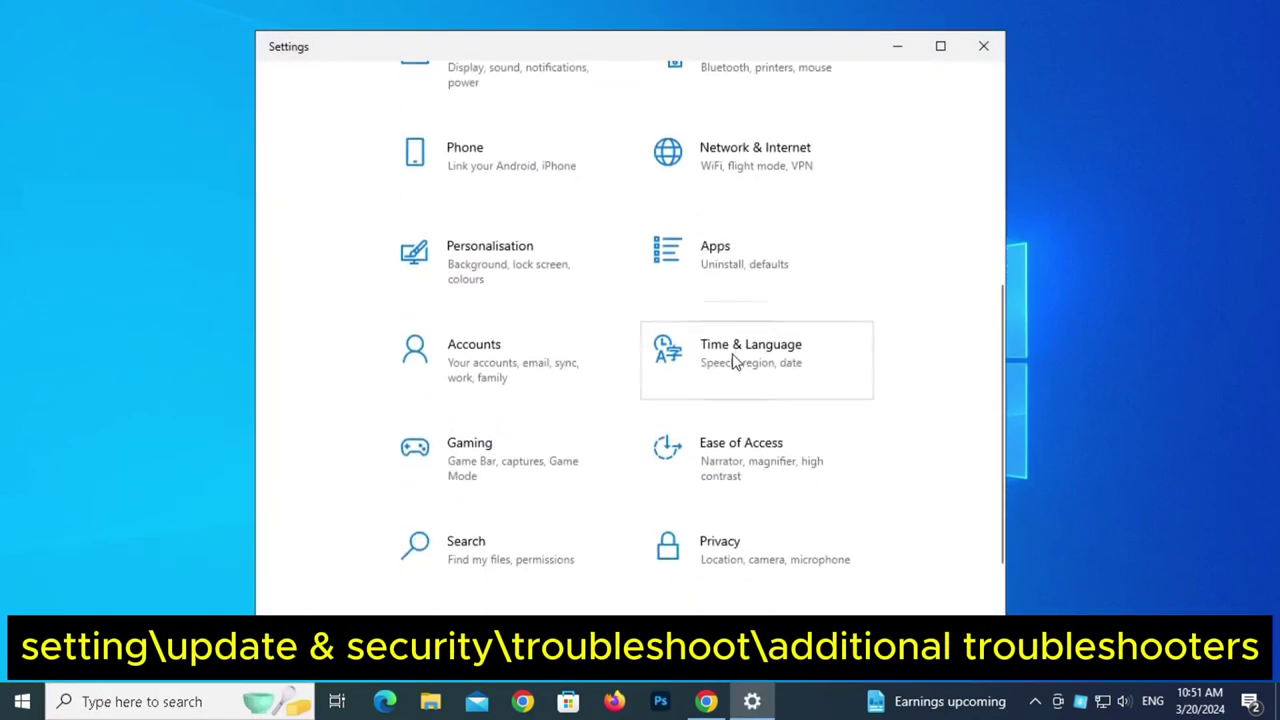
{"action": "scroll", "coordinate": [733, 360], "scroll_direction": "down", "scroll_amount": 2}
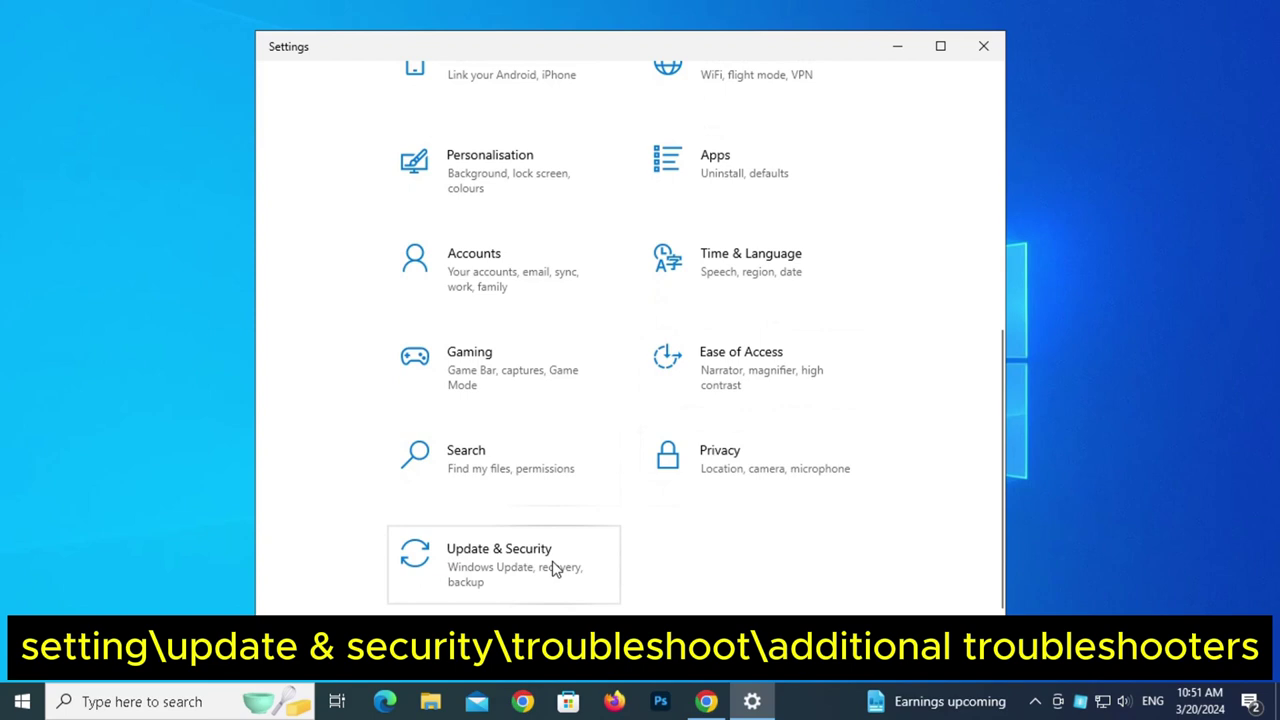
{"action": "left_click", "coordinate": [556, 569]}
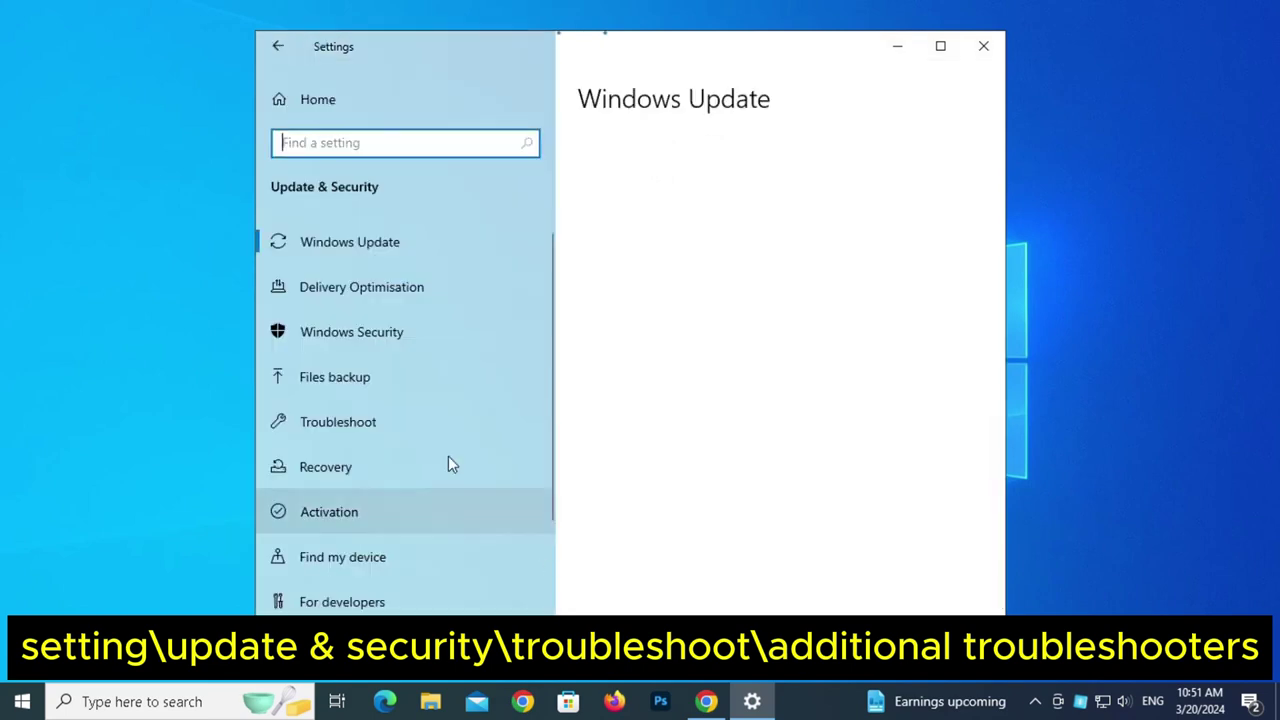
{"action": "left_click", "coordinate": [372, 421]}
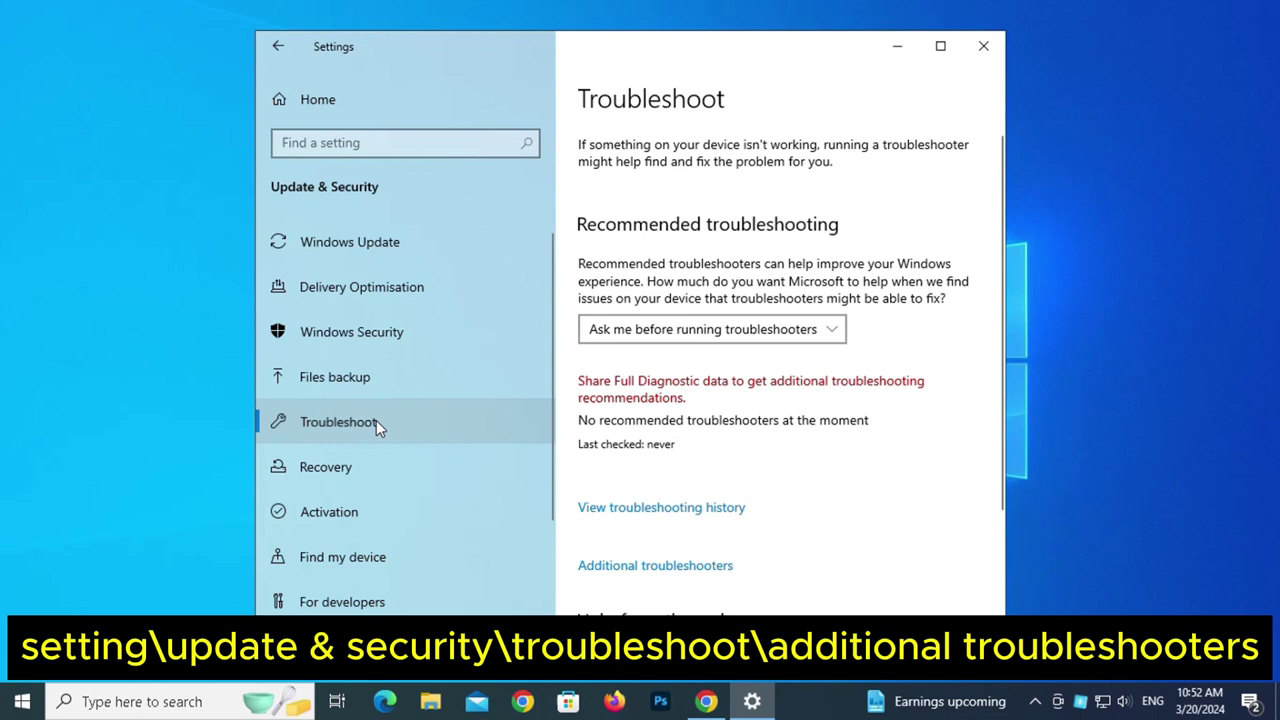
{"action": "scroll", "coordinate": [726, 395], "scroll_direction": "down", "scroll_amount": 3}
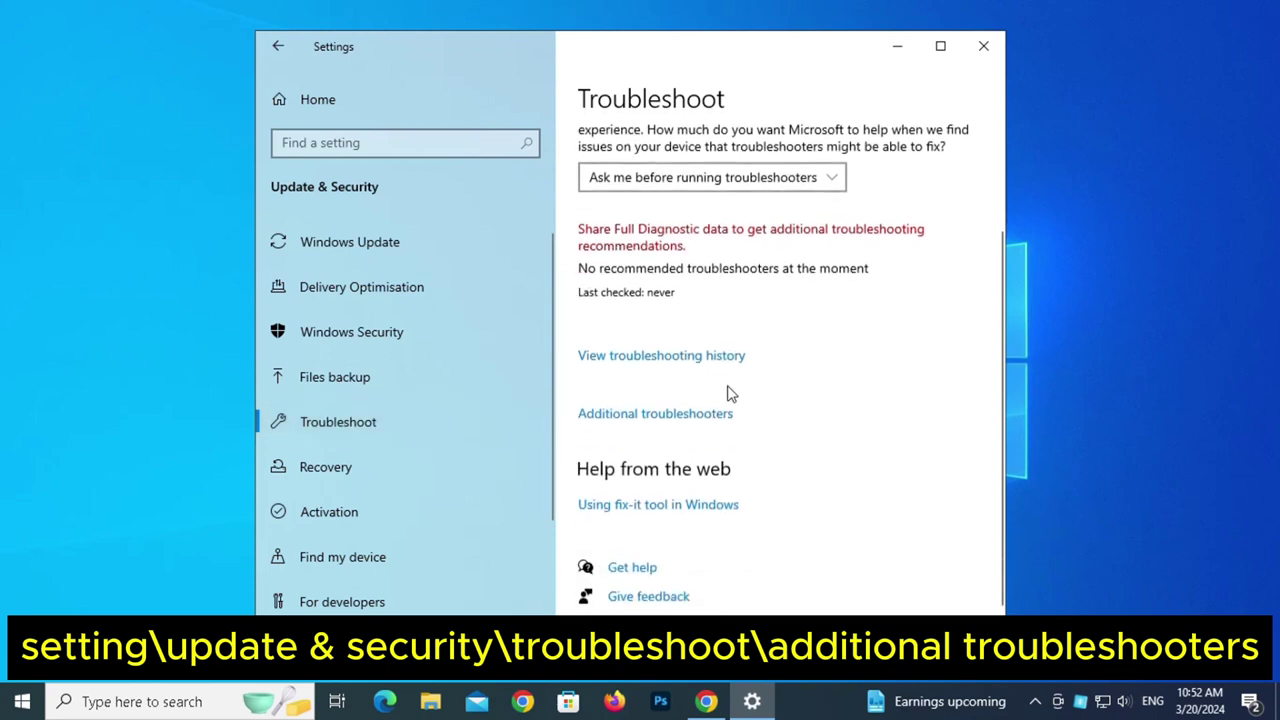
{"action": "left_click", "coordinate": [676, 411]}
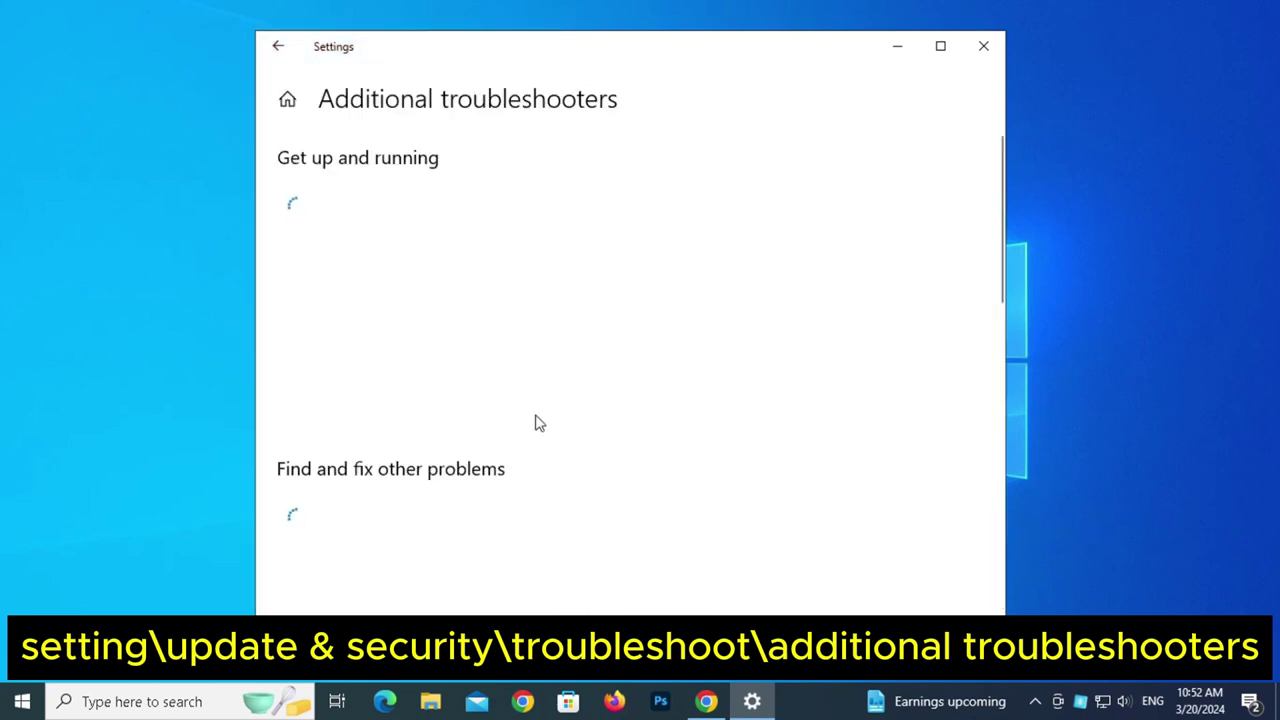
{"action": "scroll", "coordinate": [494, 414], "scroll_direction": "down", "scroll_amount": 3}
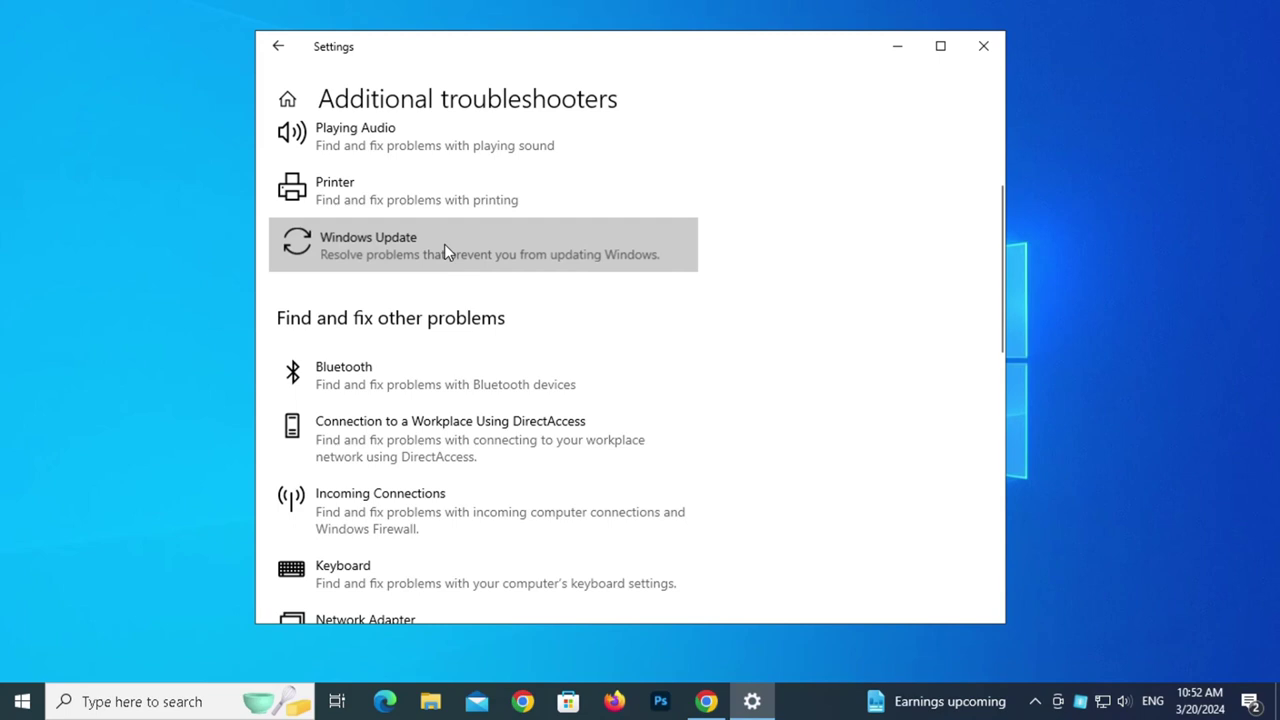
Step: Run the Windows Update troubleshooter to completion, fixing the service registration, then close it
{"action": "left_click", "coordinate": [446, 250]}
{"action": "left_click", "coordinate": [617, 306]}
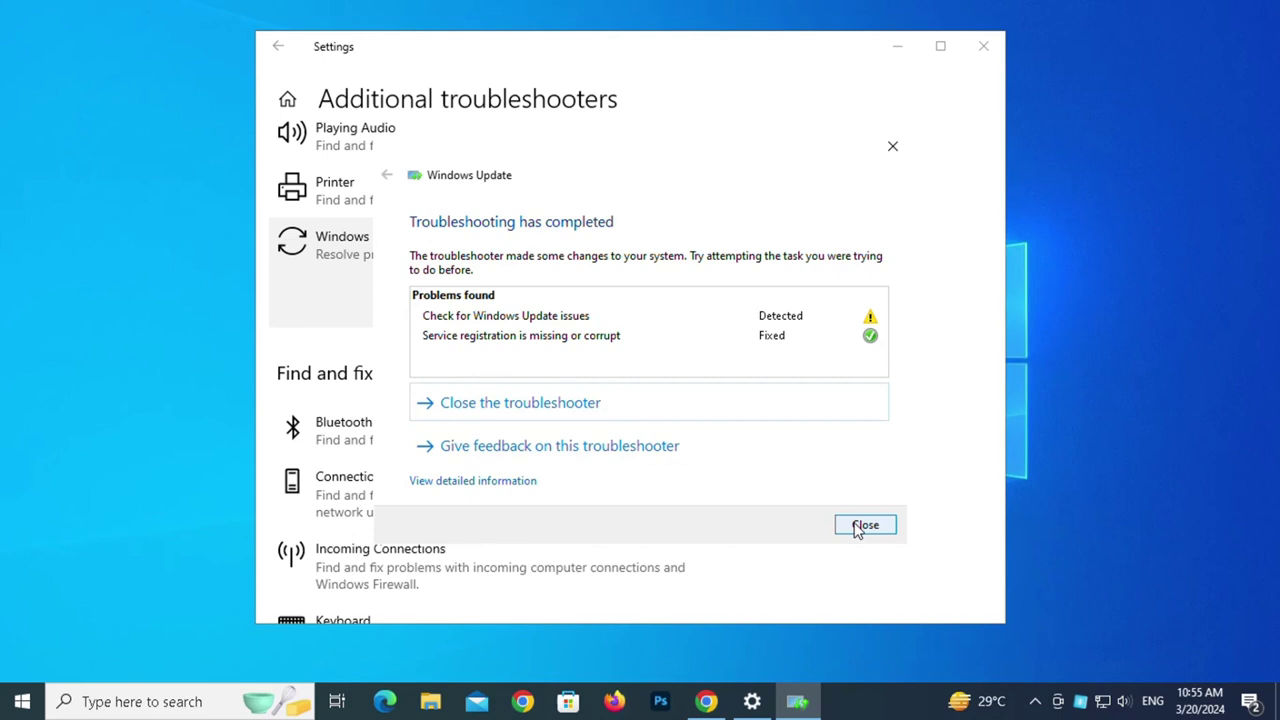
{"action": "left_click", "coordinate": [580, 404]}
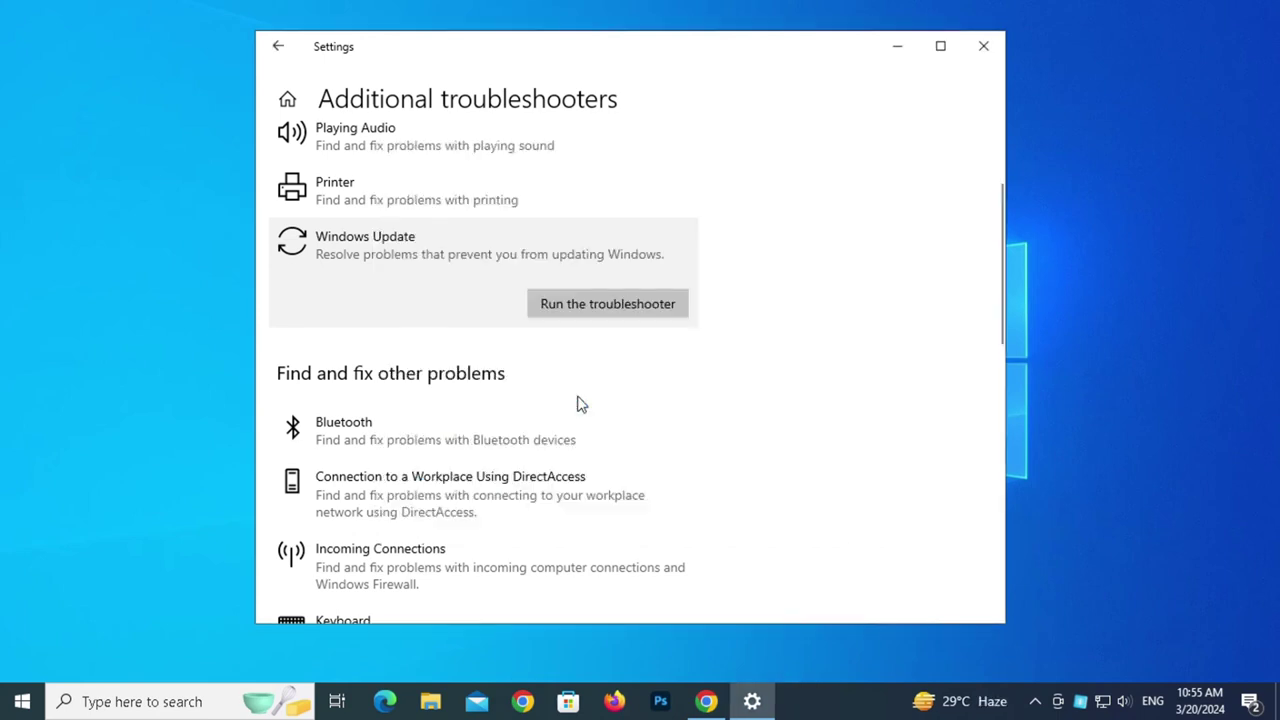
Step: Close the Settings window to return to the desktop
{"action": "left_click", "coordinate": [985, 47]}
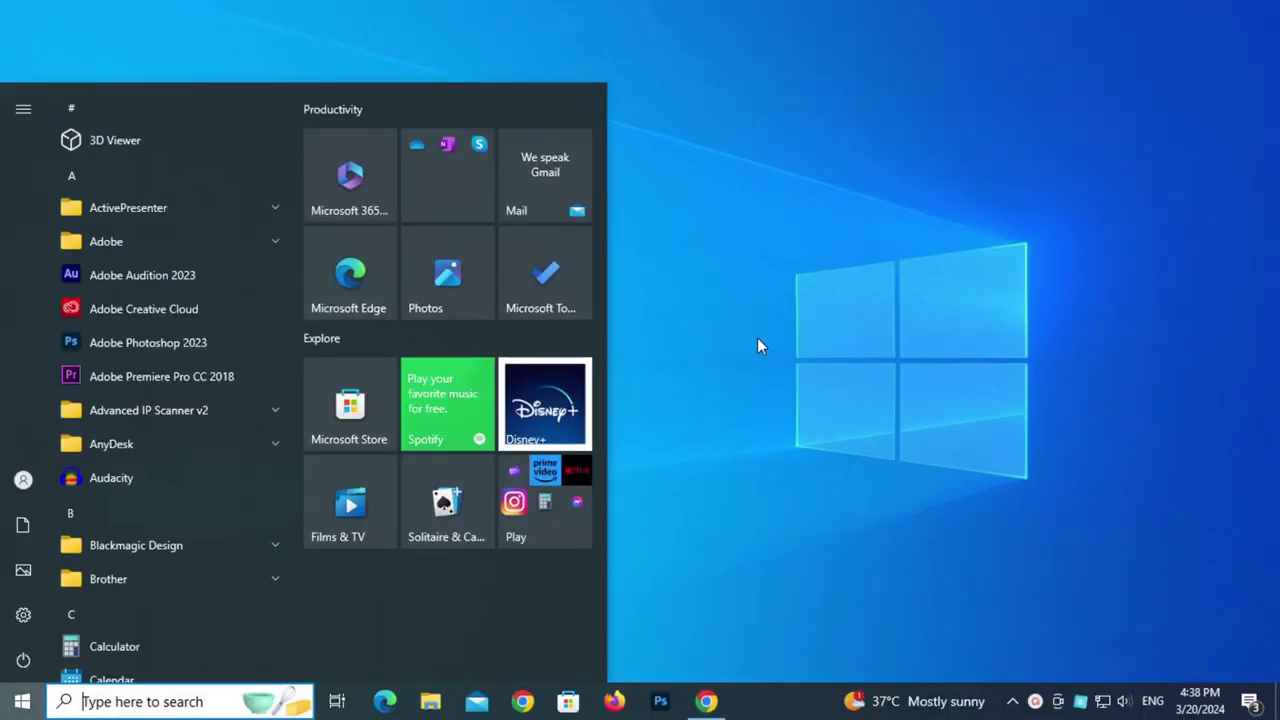
Step: In an administrator Command Prompt, run Dism /Online /Cleanup-Image /RestoreHealth to completion
{"action": "type", "text": "cm"}
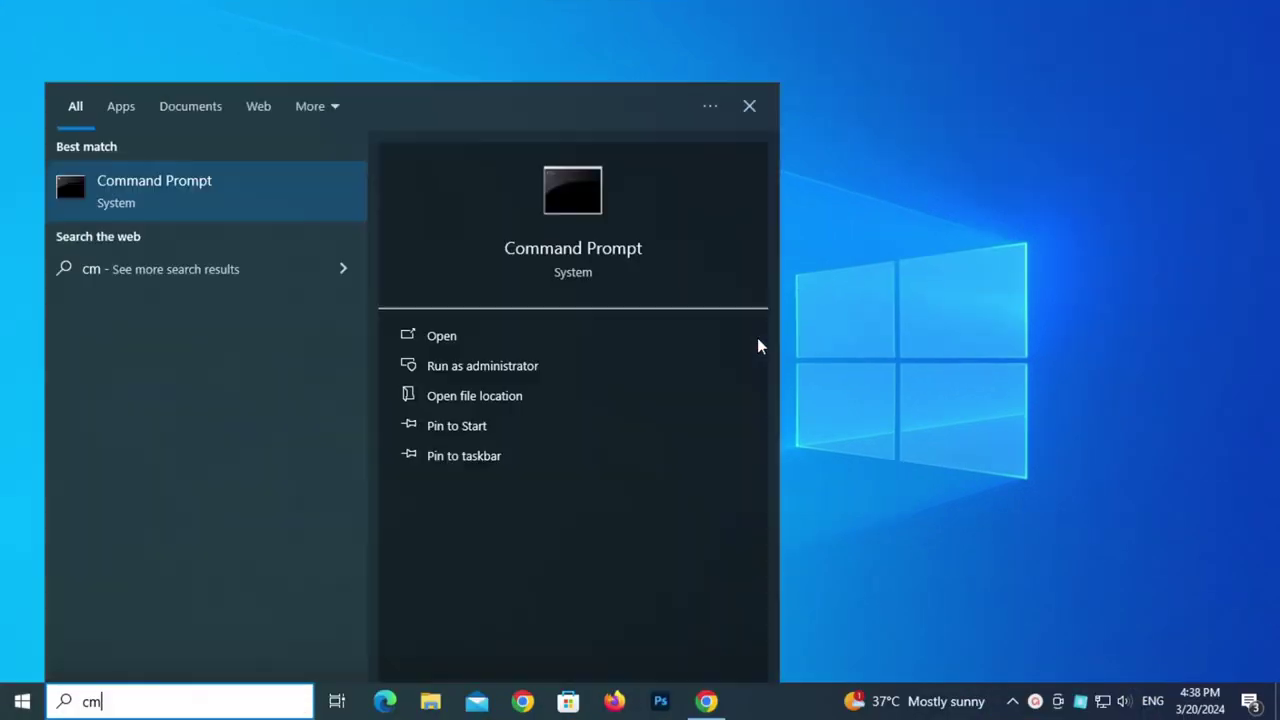
{"action": "type", "text": "d"}
{"action": "left_click", "coordinate": [503, 366]}
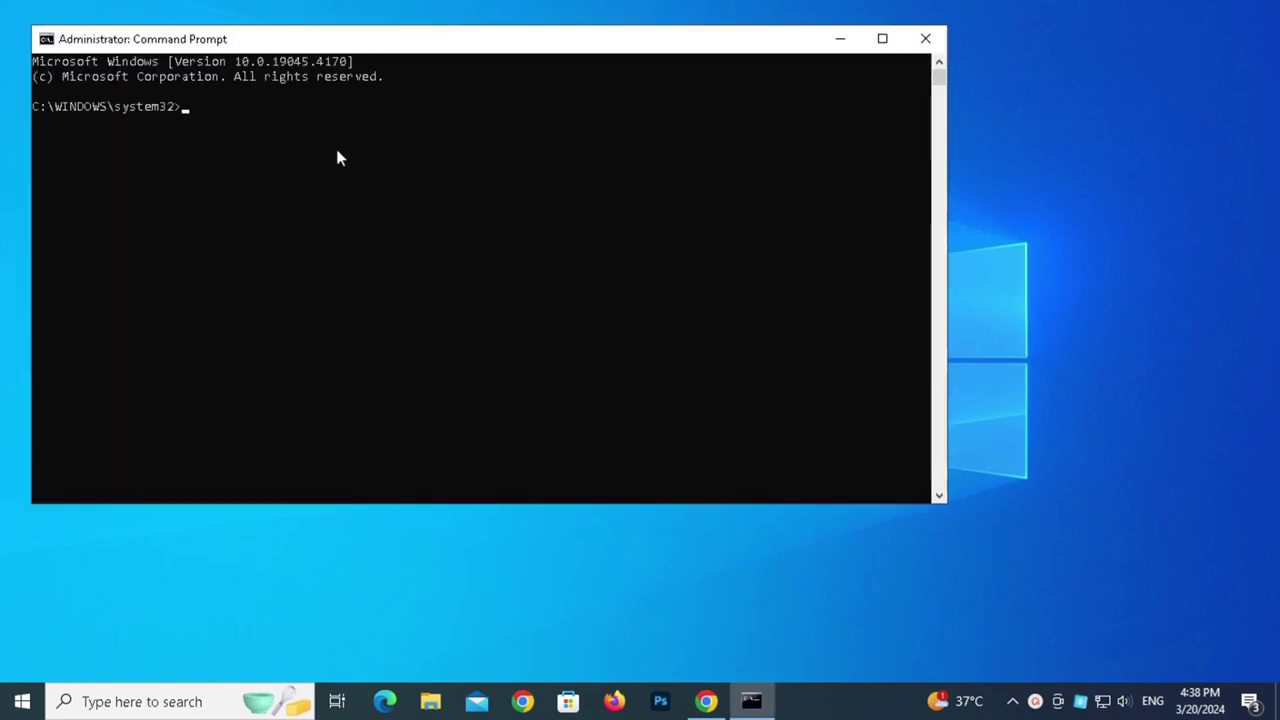
{"action": "left_click_drag", "start_coordinate": [420, 31], "coordinate": [686, 55]}
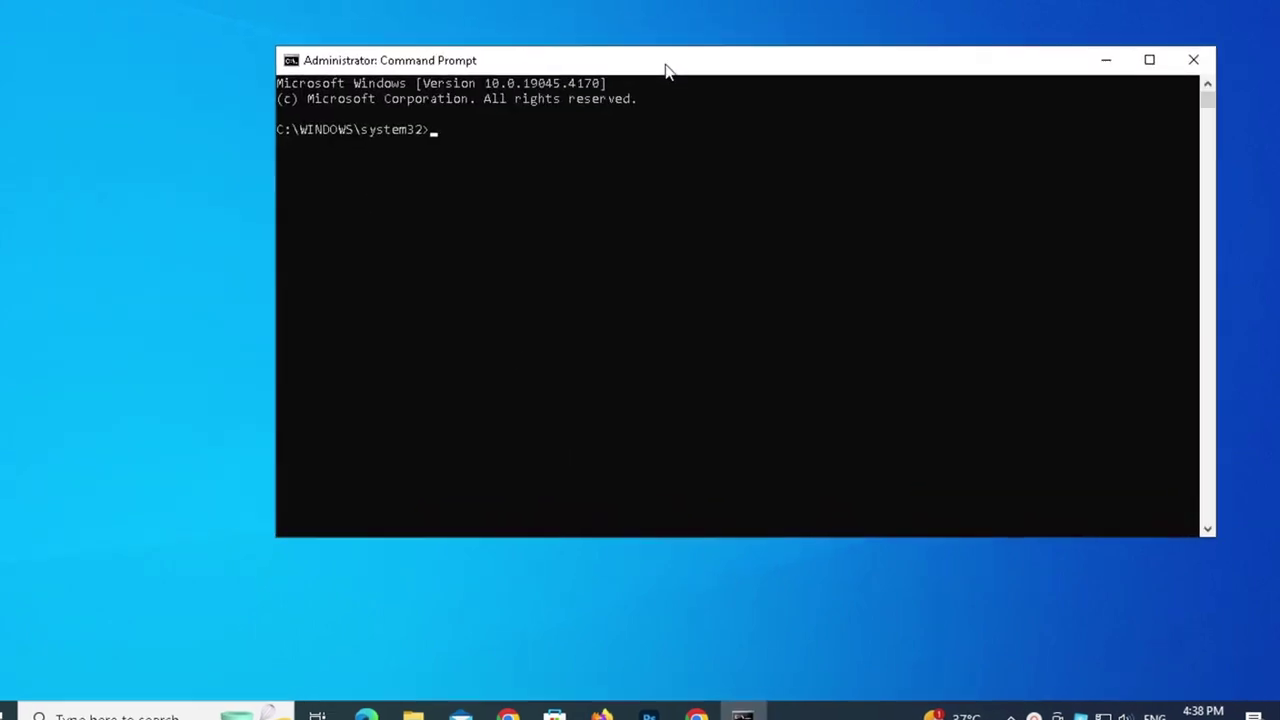
{"action": "right_click", "coordinate": [456, 143]}
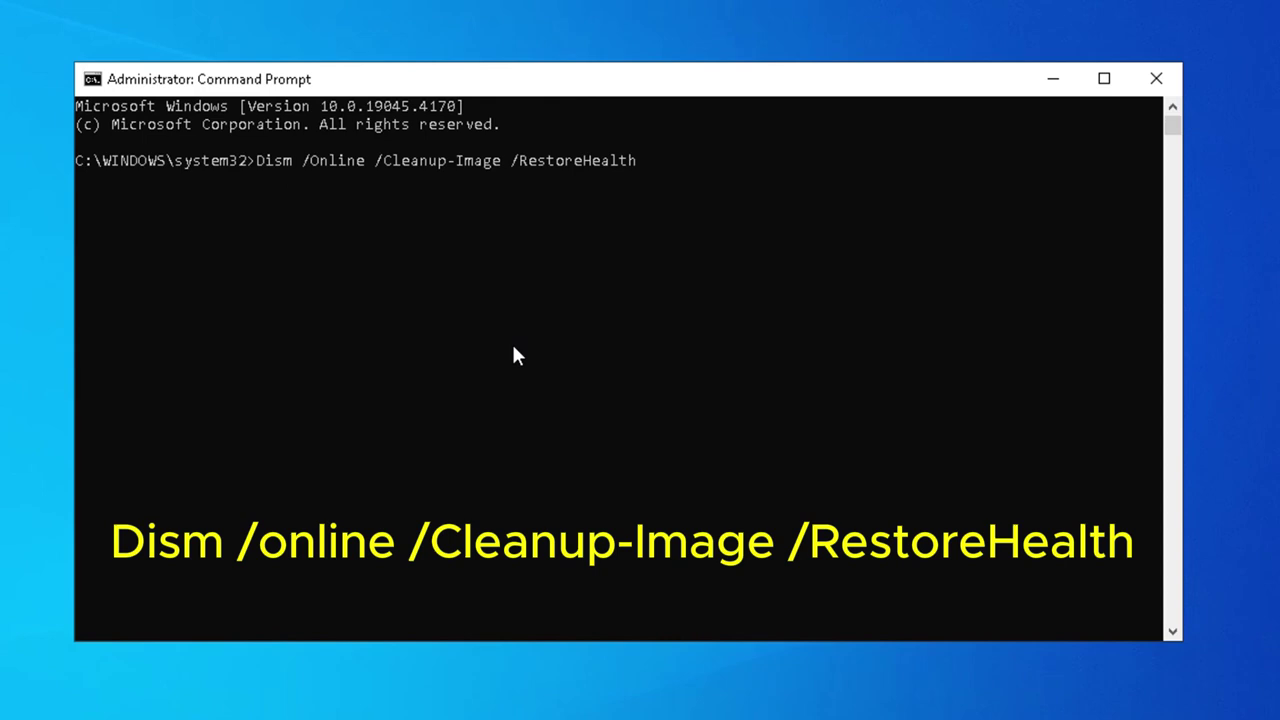
{"action": "key", "text": "Return"}
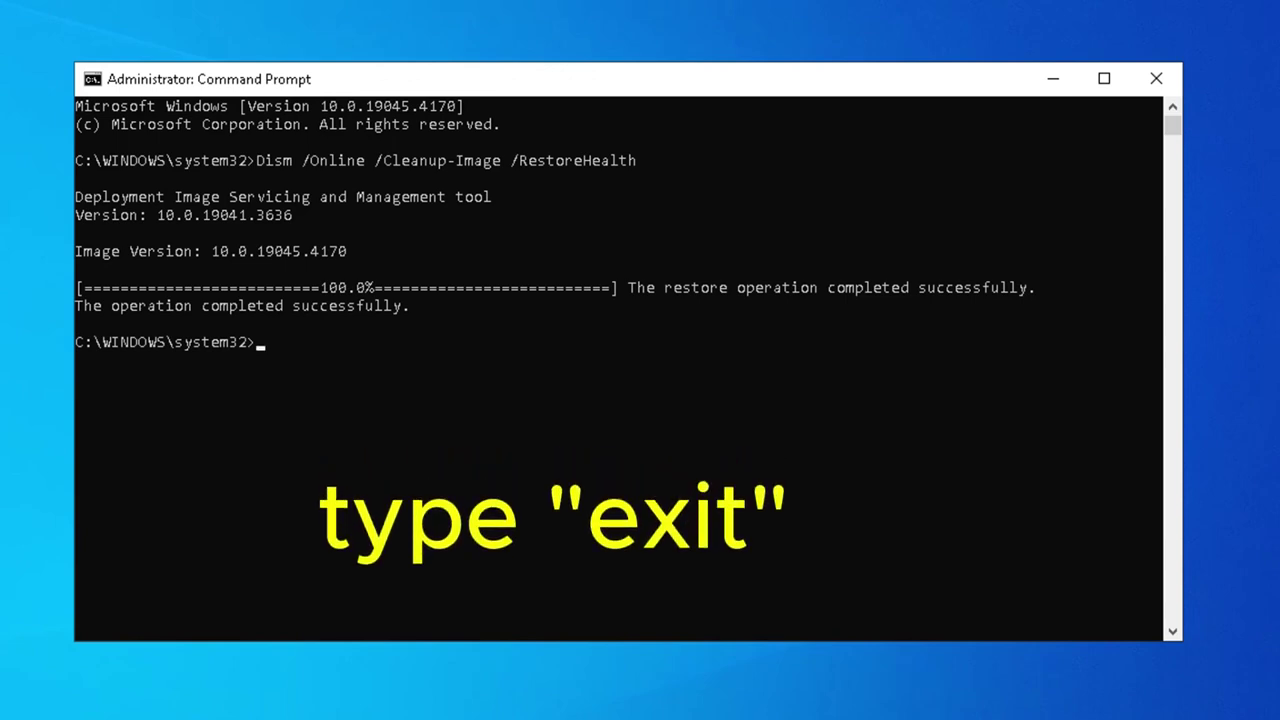
Step: Exit the DISM console, run sfc /scannow until files are repaired, then exit
{"action": "type", "text": "exit"}
{"action": "key", "text": "Return"}
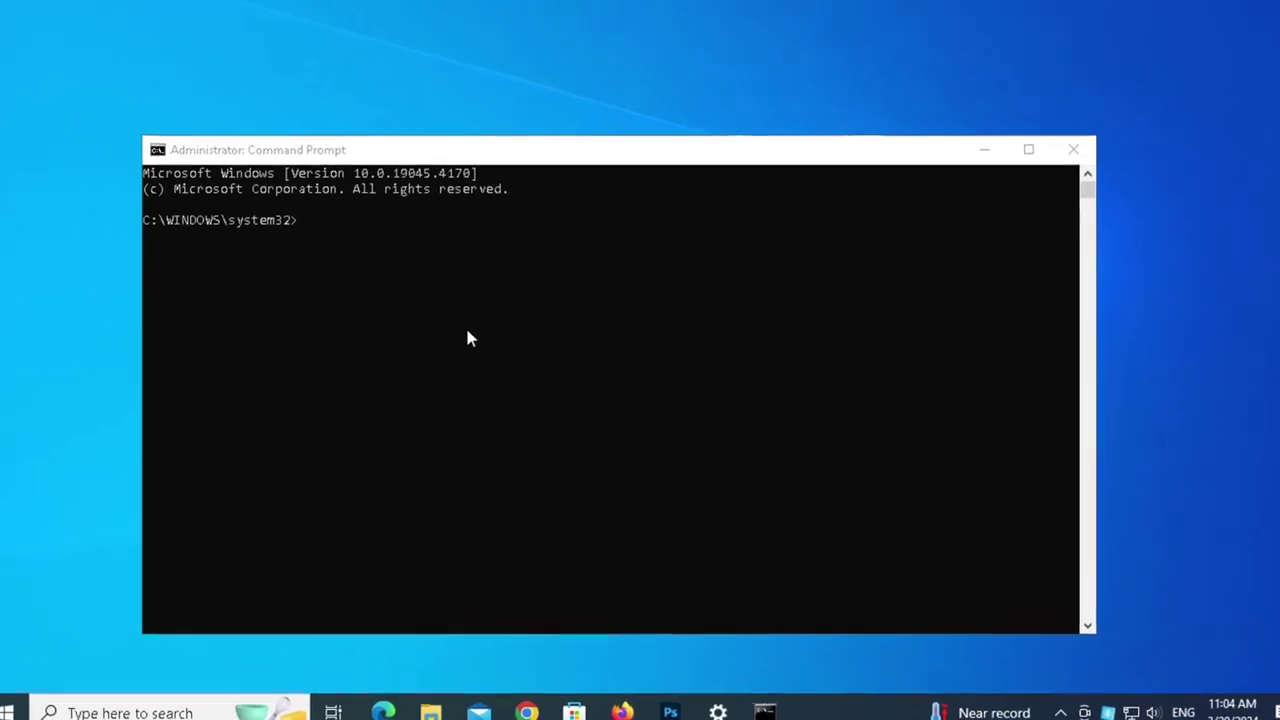
{"action": "type", "text": "s"}
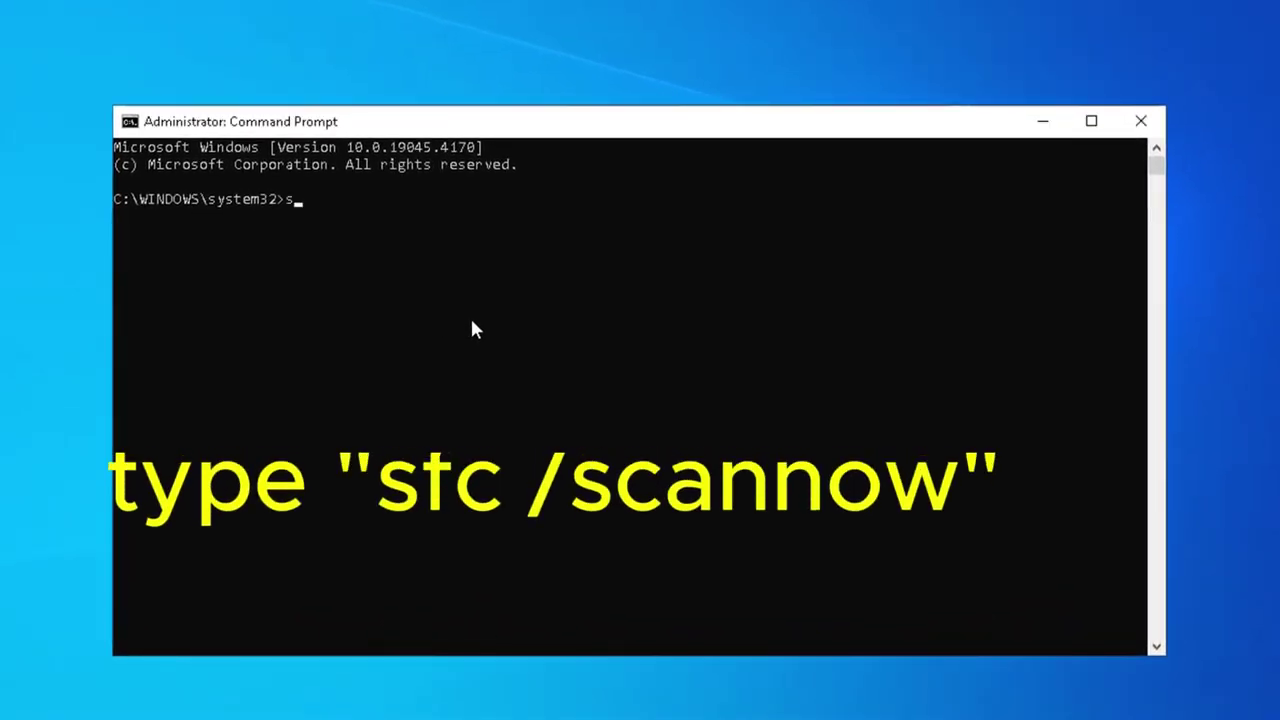
{"action": "type", "text": "fc /sc"}
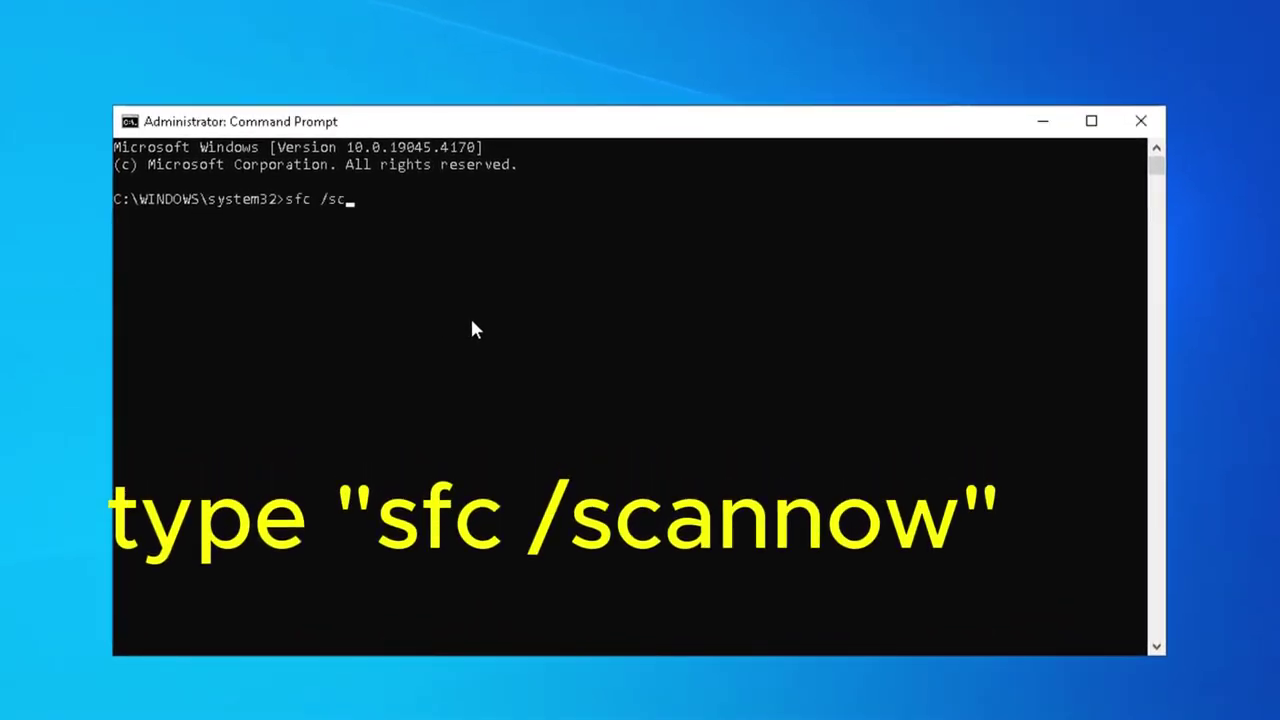
{"action": "type", "text": "annow"}
{"action": "key", "text": "Return"}
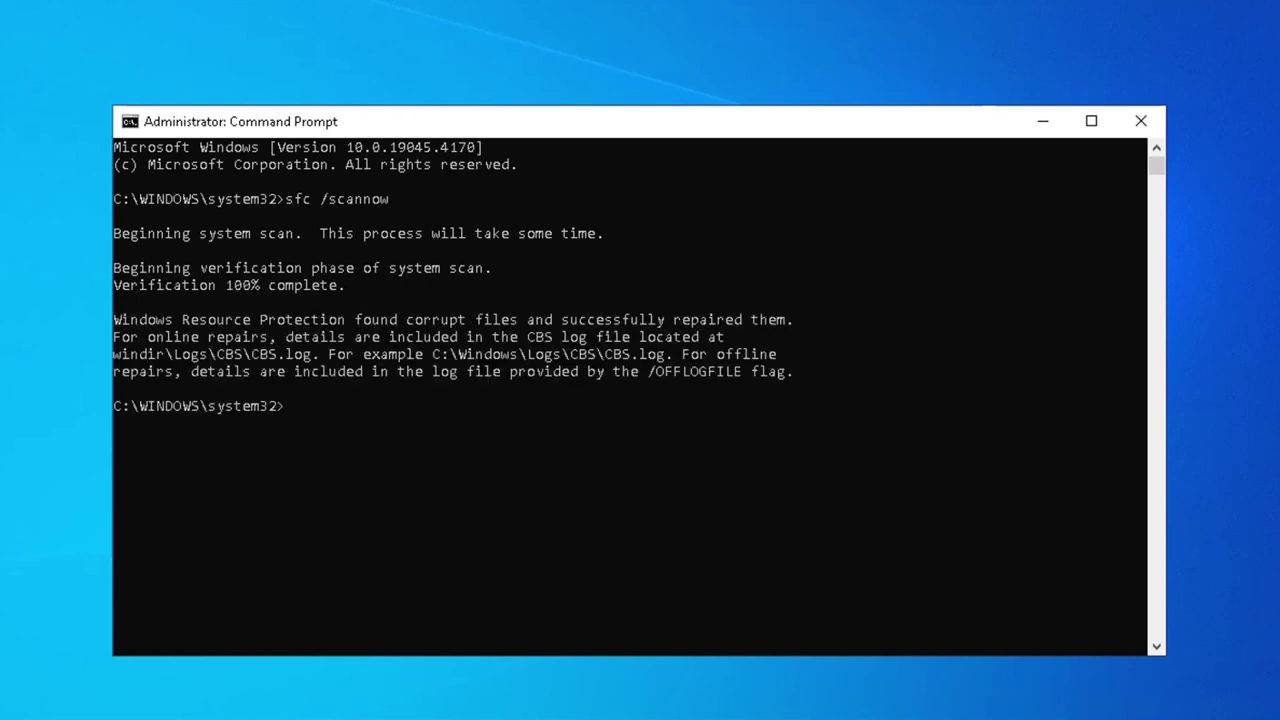
{"action": "left_click", "coordinate": [828, 501]}
{"action": "type", "text": "exit"}
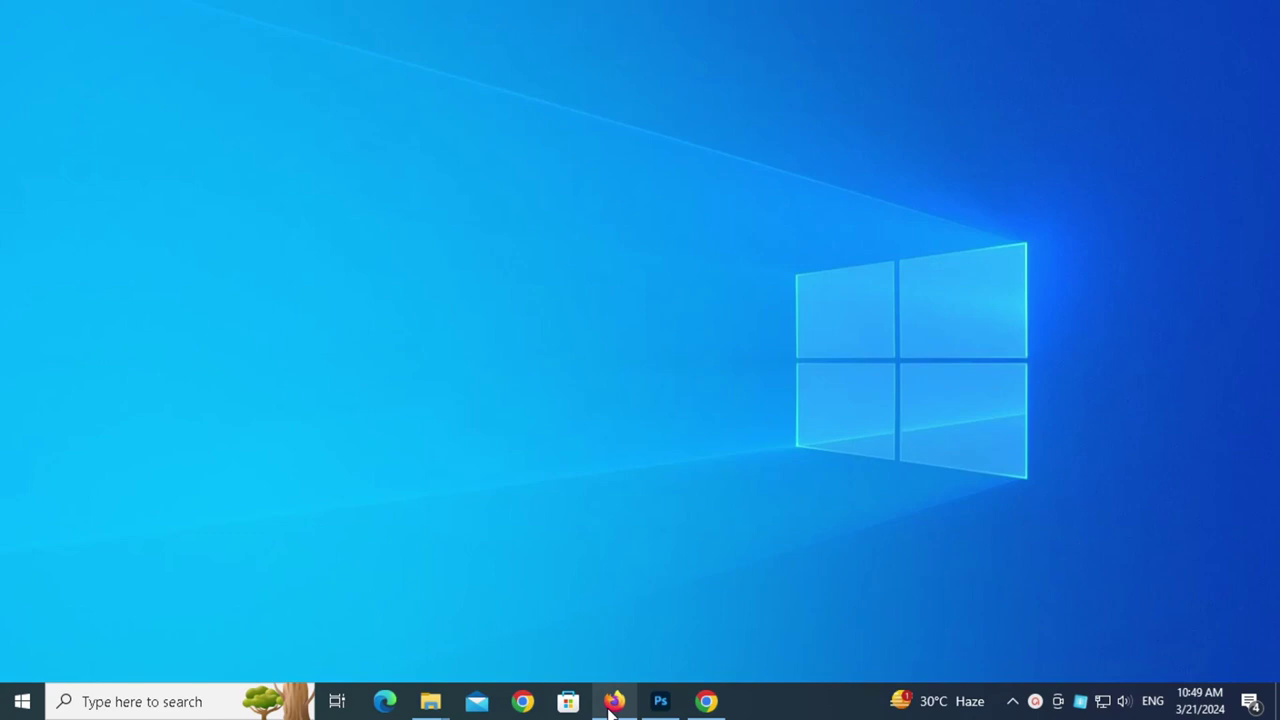
Step: Review the Reset_Reregister_Windows_Update_Components script in Notepad down to its end
{"action": "mouse_move", "coordinate": [658, 712]}
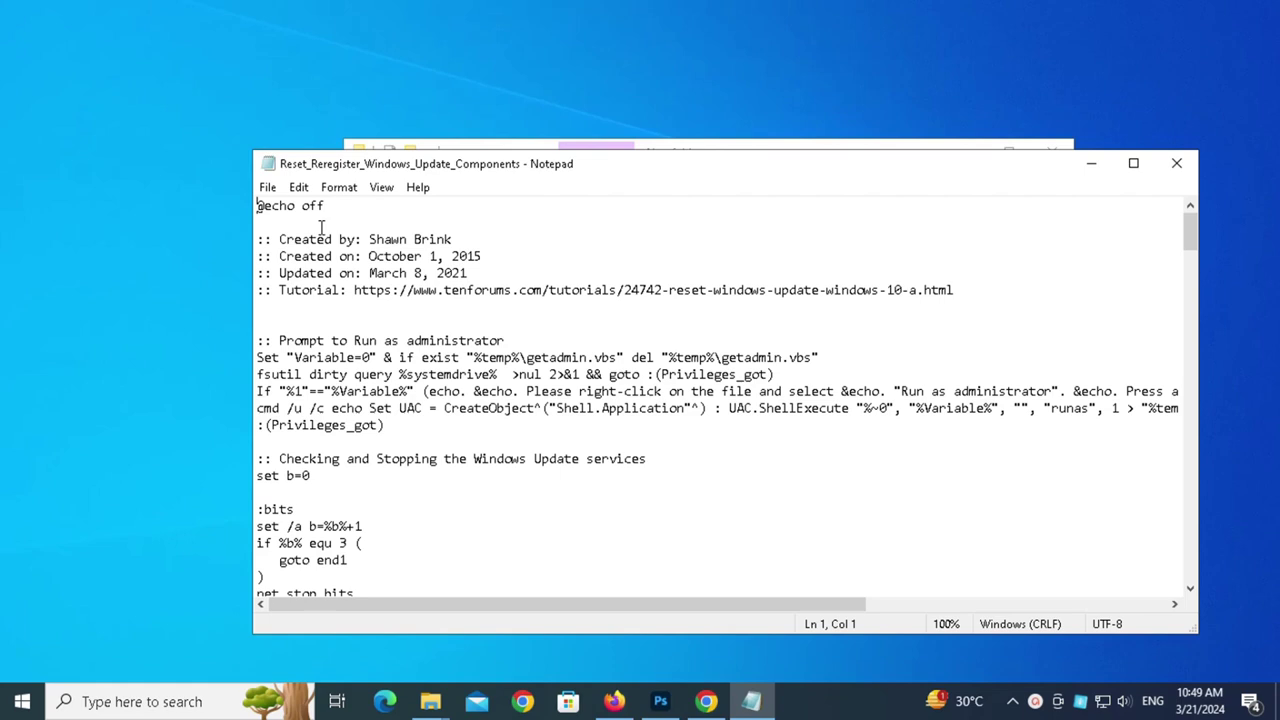
{"action": "scroll", "coordinate": [335, 250], "scroll_direction": "down", "scroll_amount": 2}
{"action": "scroll", "coordinate": [357, 302], "scroll_direction": "down", "scroll_amount": 2}
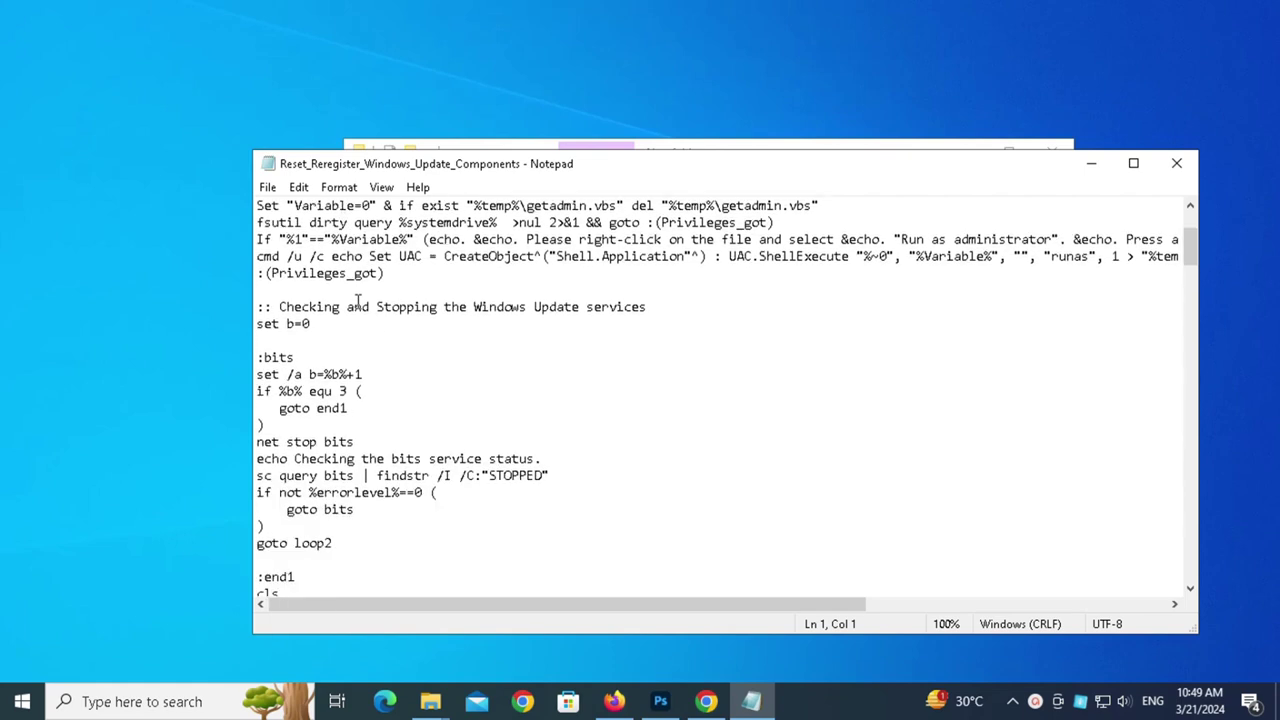
{"action": "scroll", "coordinate": [357, 302], "scroll_direction": "down", "scroll_amount": 2}
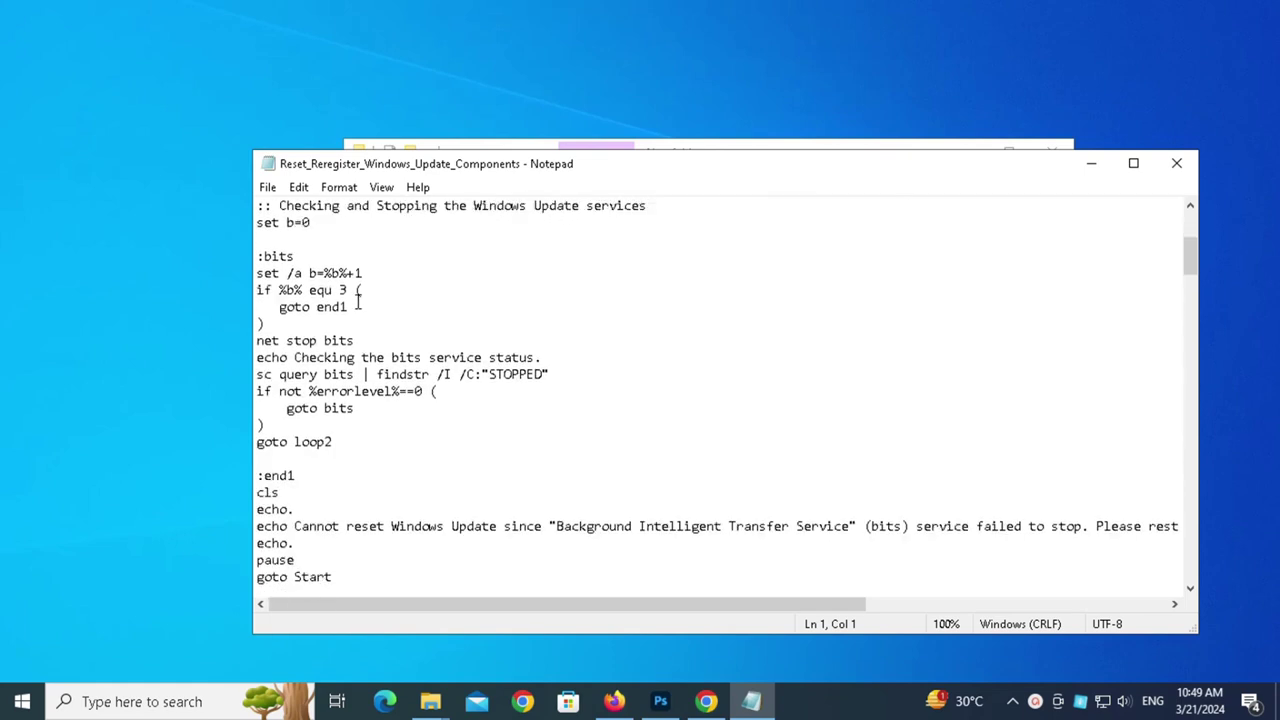
{"action": "scroll", "coordinate": [357, 302], "scroll_direction": "down", "scroll_amount": 6}
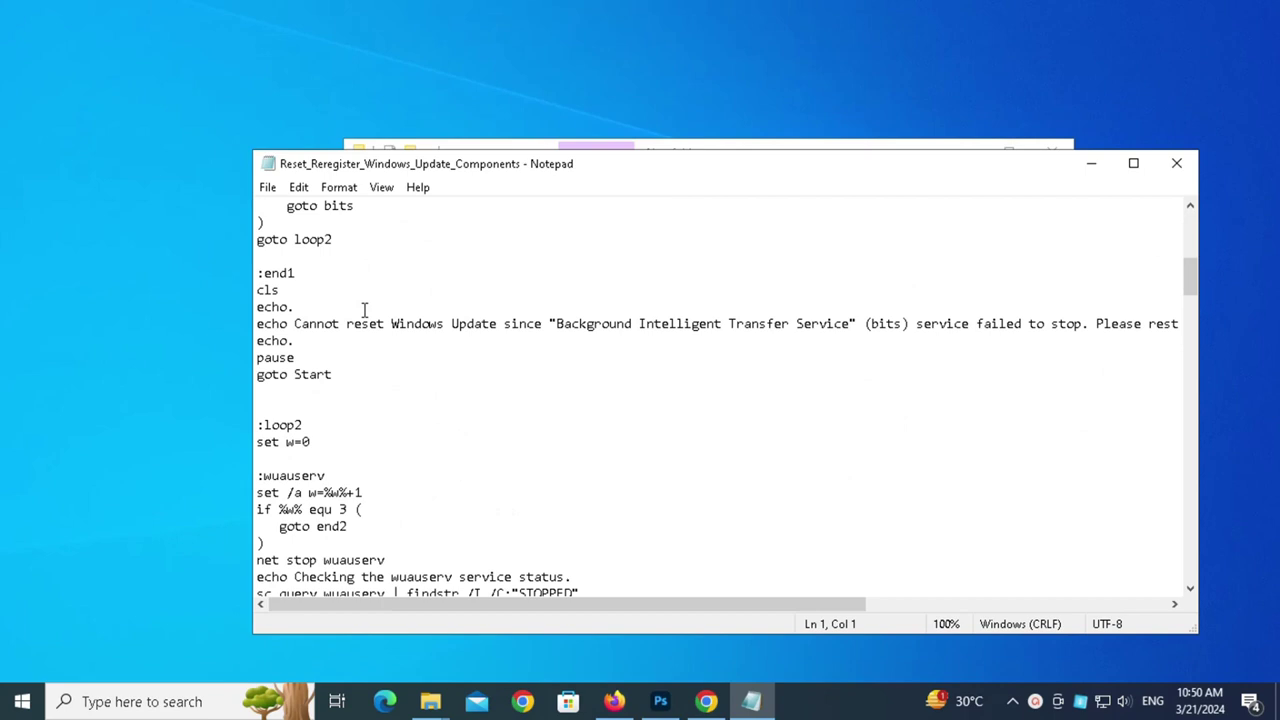
{"action": "scroll", "coordinate": [366, 310], "scroll_direction": "down", "scroll_amount": 2}
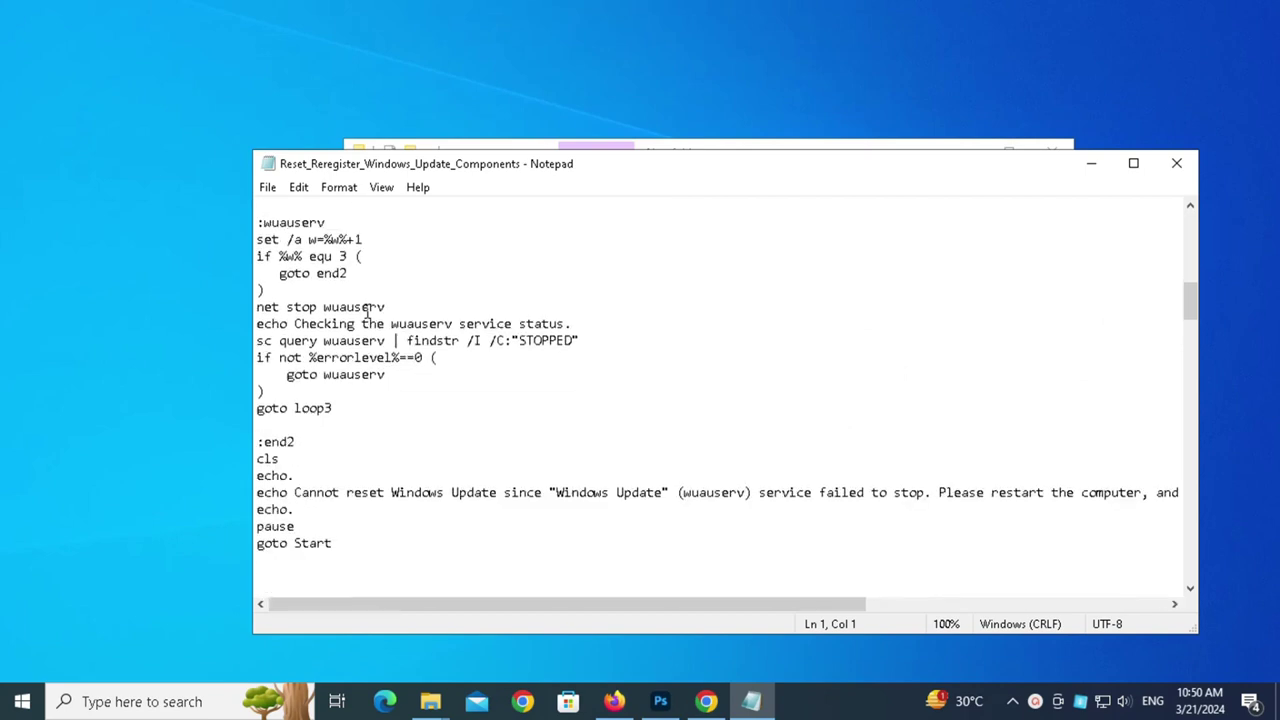
{"action": "scroll", "coordinate": [366, 310], "scroll_direction": "down", "scroll_amount": 8}
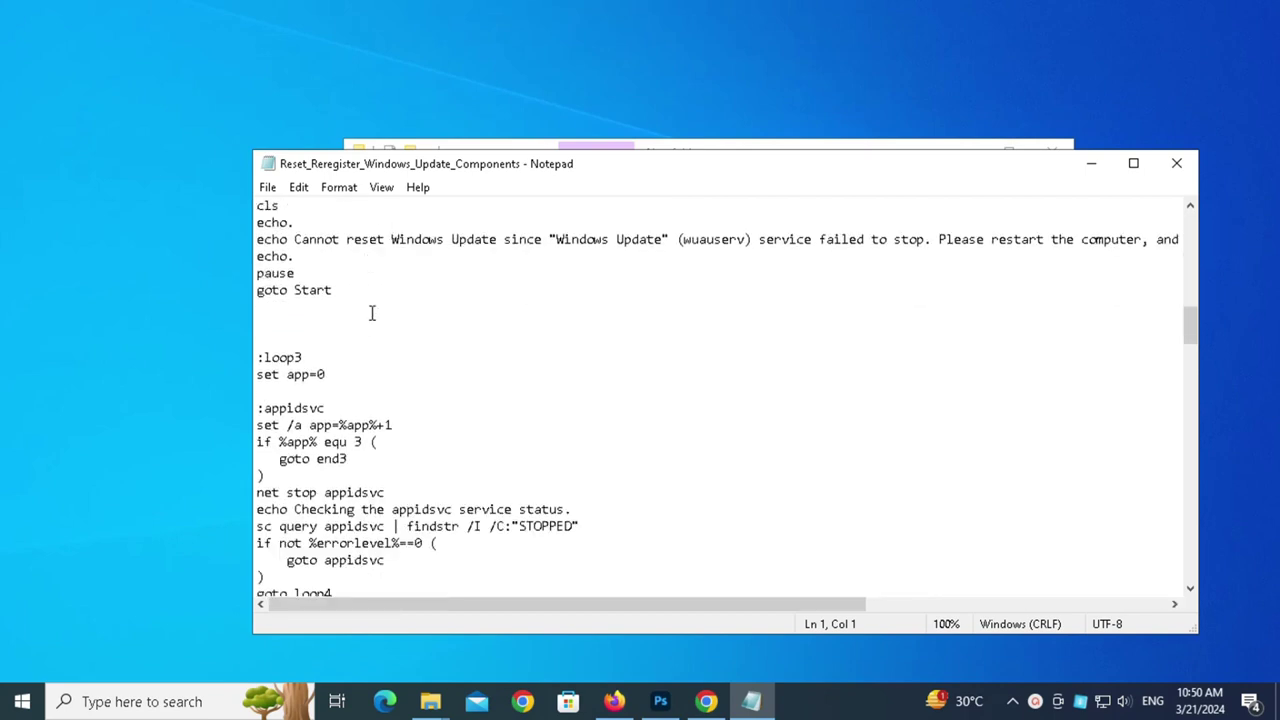
{"action": "scroll", "coordinate": [374, 316], "scroll_direction": "down", "scroll_amount": 9}
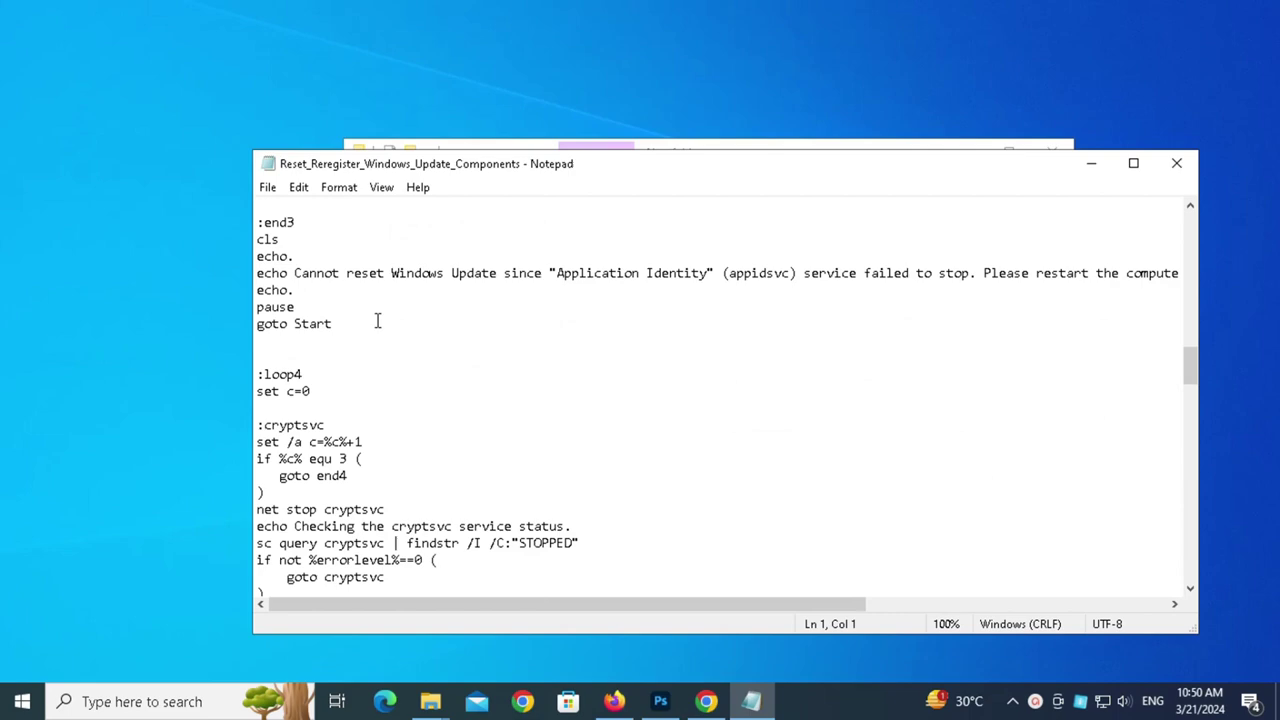
{"action": "scroll", "coordinate": [379, 320], "scroll_direction": "down", "scroll_amount": 18}
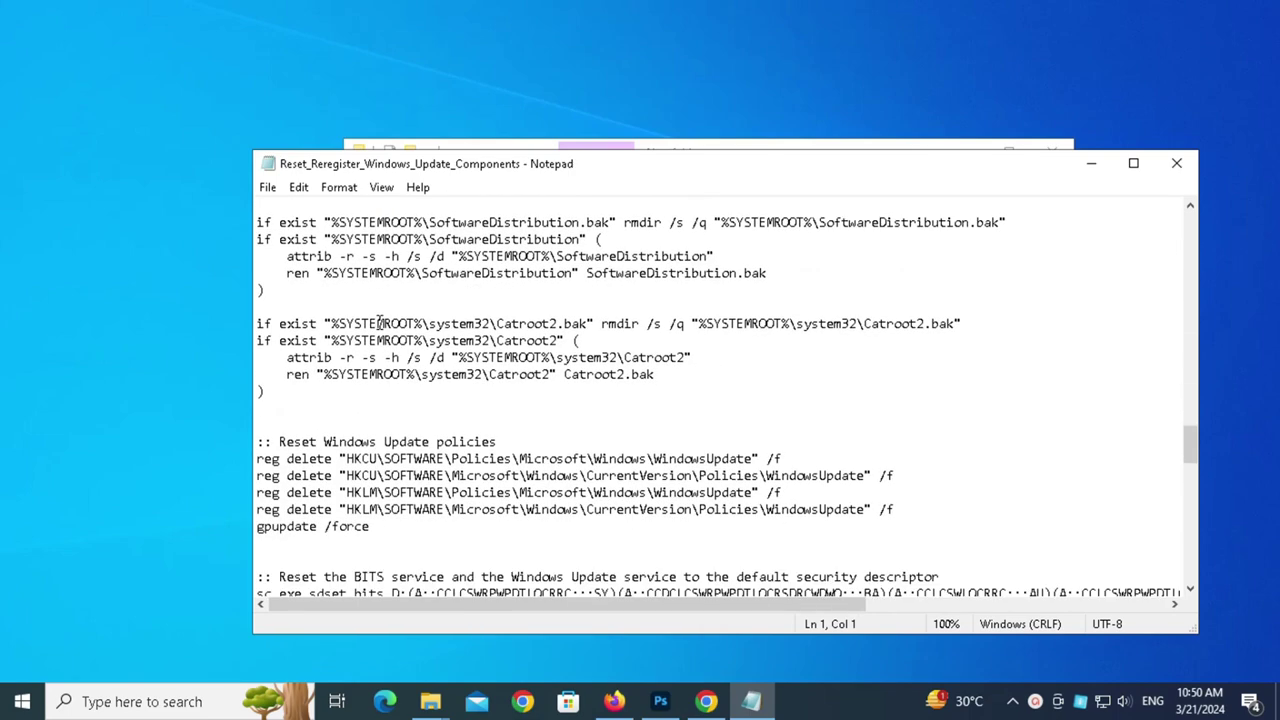
{"action": "scroll", "coordinate": [379, 320], "scroll_direction": "down", "scroll_amount": 16}
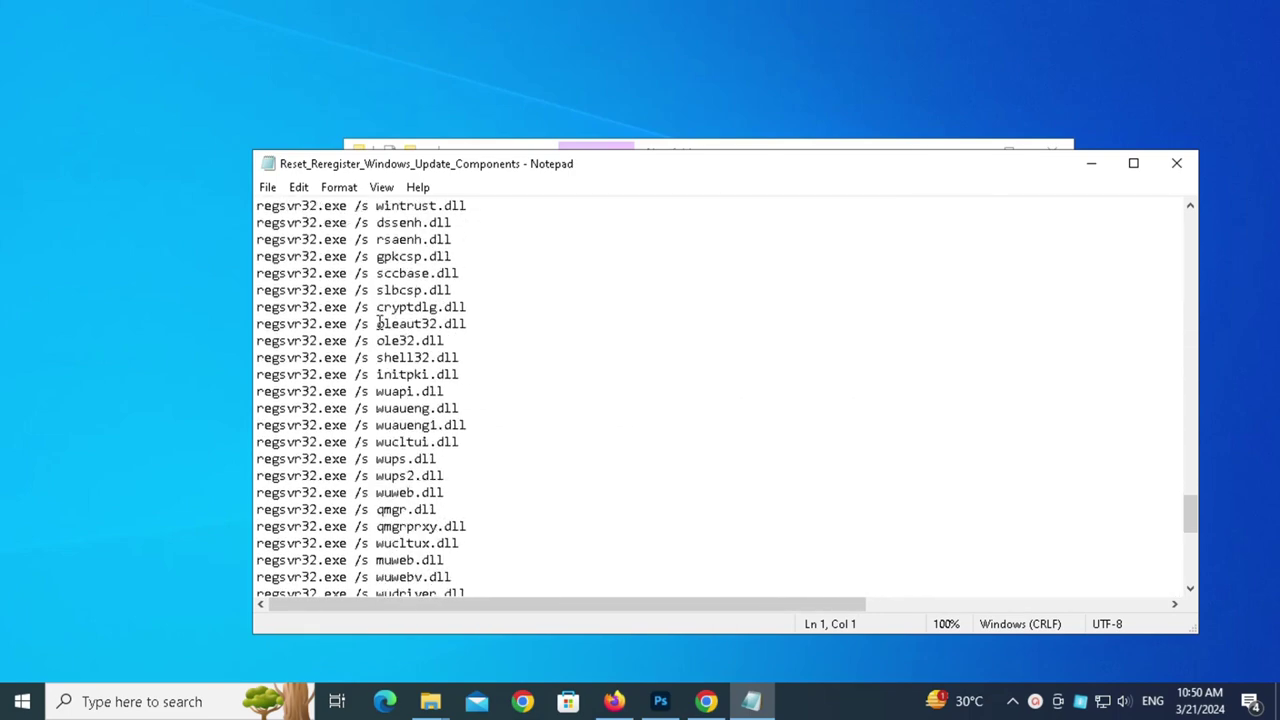
{"action": "scroll", "coordinate": [379, 323], "scroll_direction": "down", "scroll_amount": 5}
Step: Close Notepad and run the reset script as administrator, nudging its console window right
{"action": "key", "text": "alt+F4"}
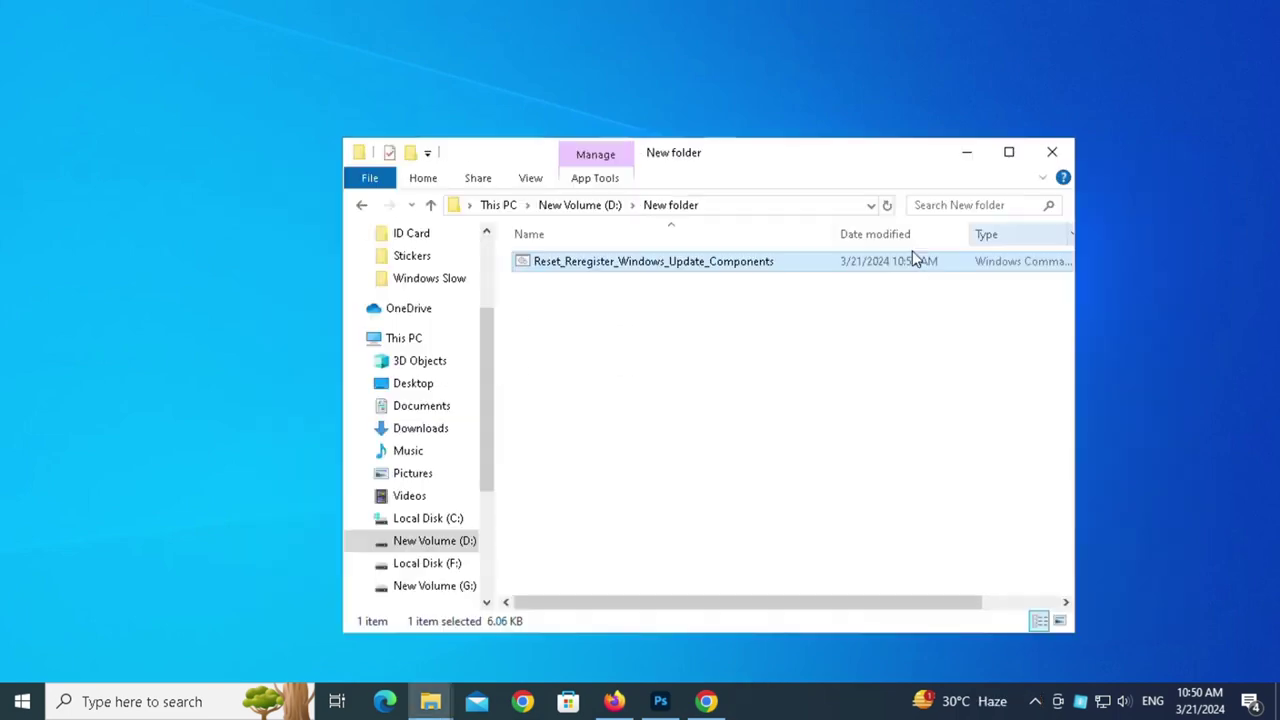
{"action": "right_click", "coordinate": [605, 262]}
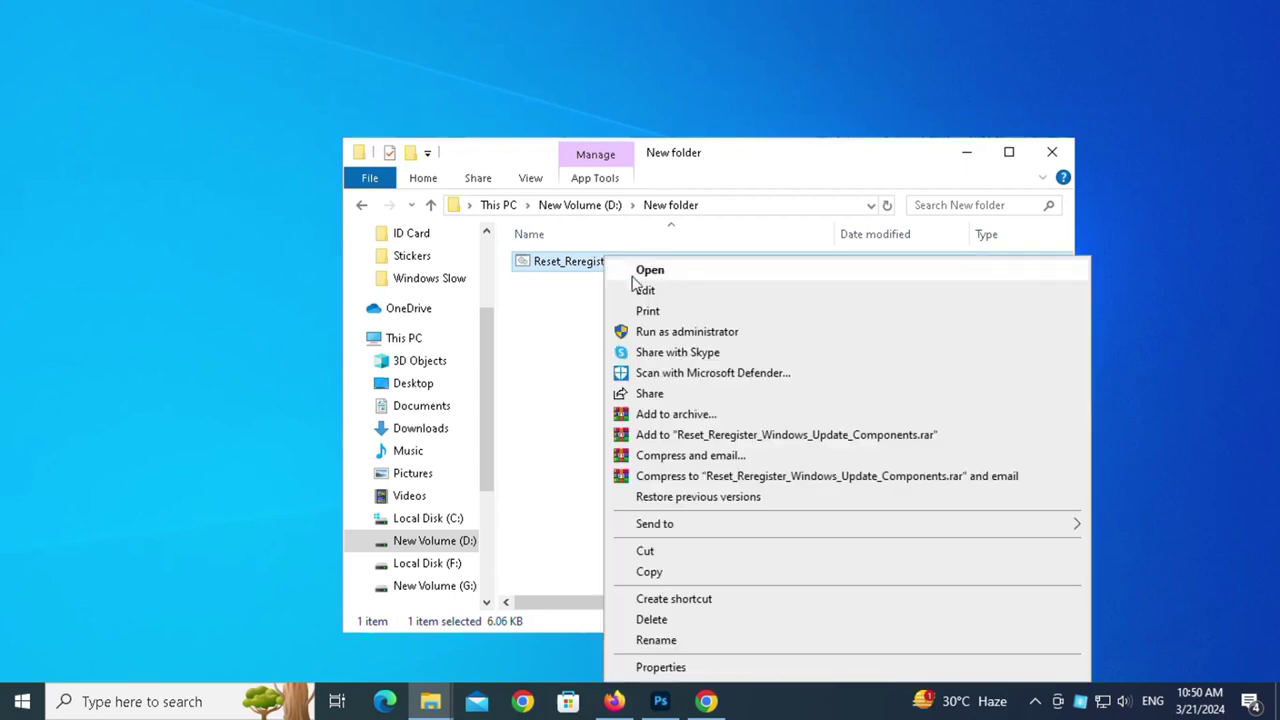
{"action": "left_click", "coordinate": [665, 332]}
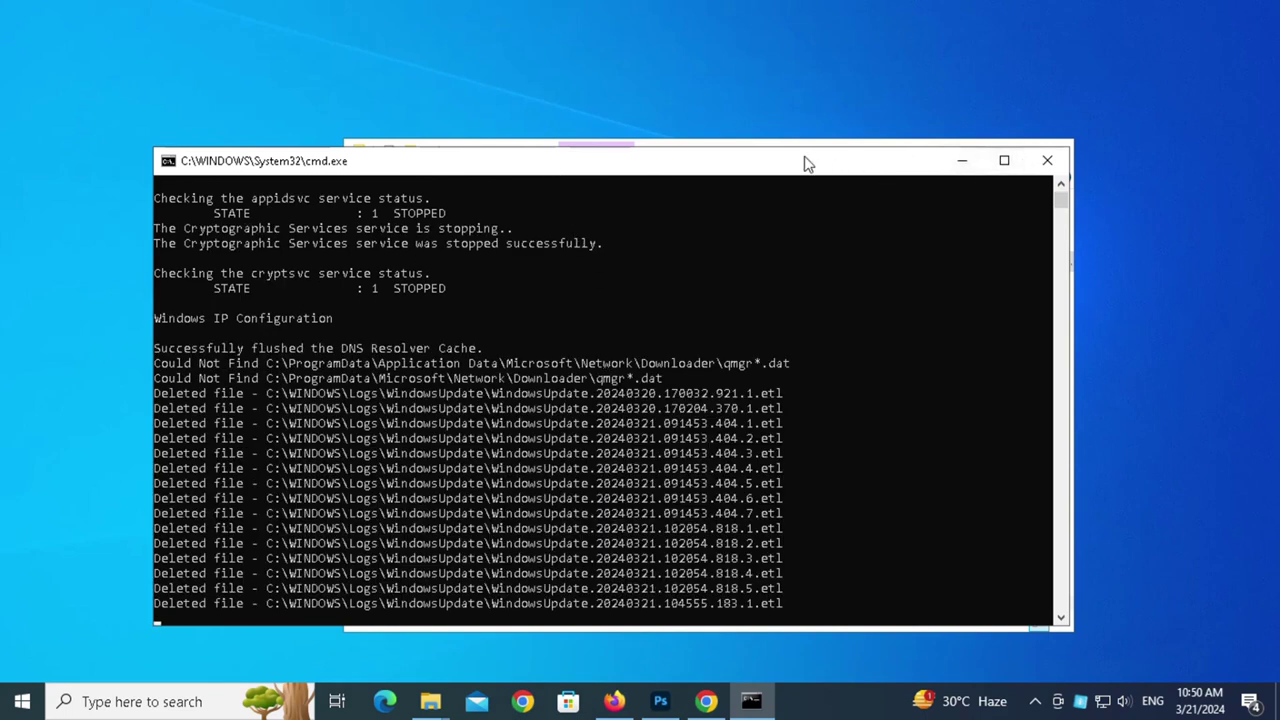
{"action": "left_click_drag", "start_coordinate": [806, 163], "coordinate": [843, 154]}
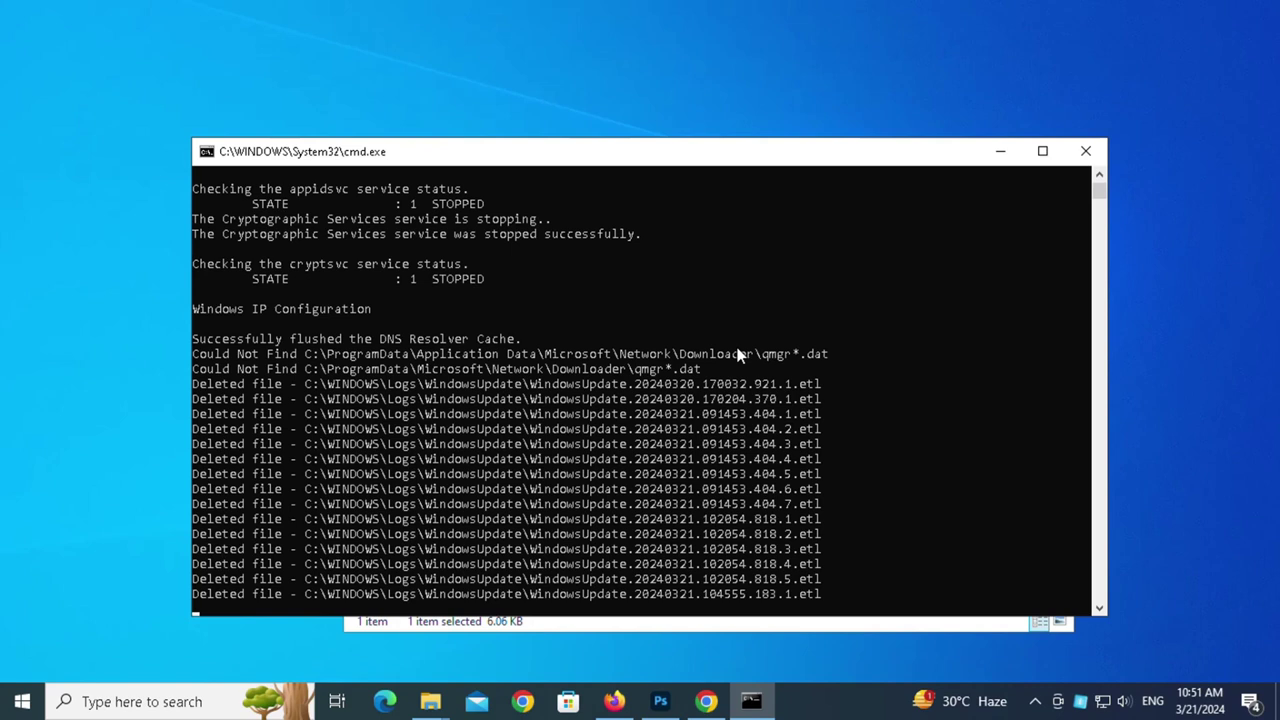
{"action": "scroll", "coordinate": [851, 400], "scroll_direction": "down", "scroll_amount": 2}
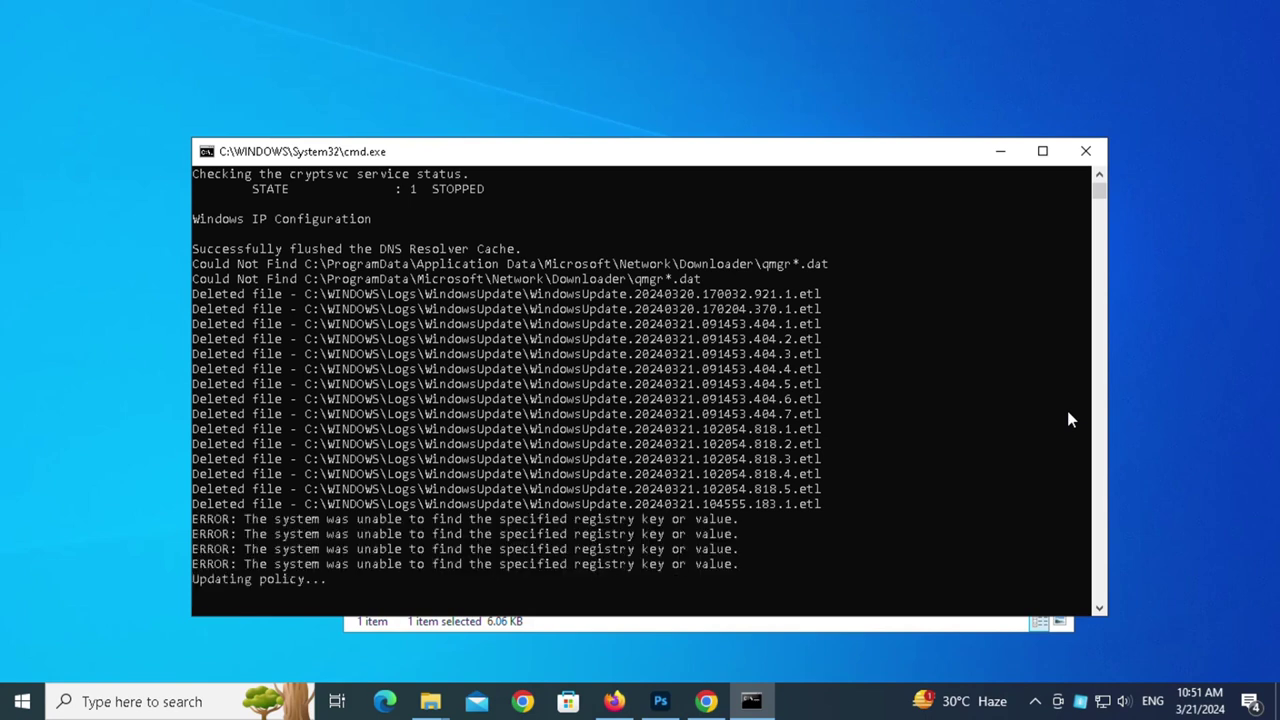
Step: Continue past the script's pause prompt until it shows "*** Restart computer now. ***"
{"action": "scroll", "coordinate": [1066, 420], "scroll_direction": "down", "scroll_amount": 2}
{"action": "scroll", "coordinate": [988, 420], "scroll_direction": "down", "scroll_amount": 1}
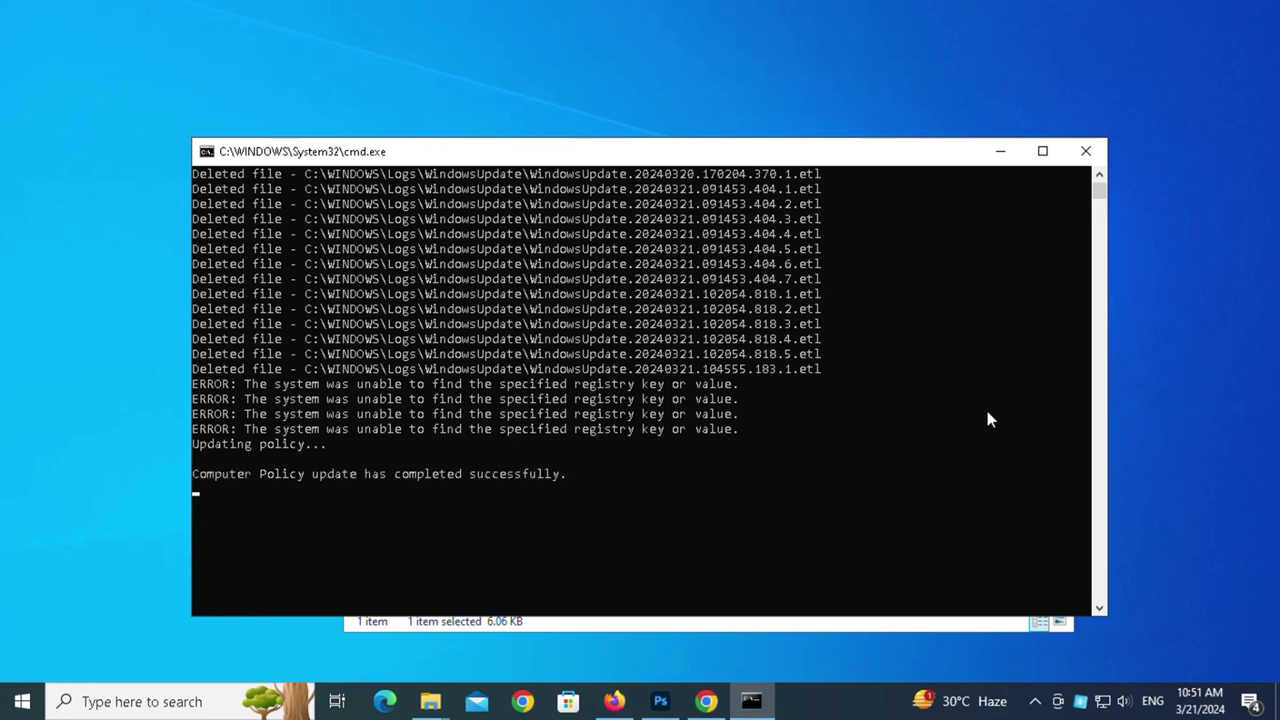
{"action": "scroll", "coordinate": [988, 420], "scroll_direction": "down", "scroll_amount": 1}
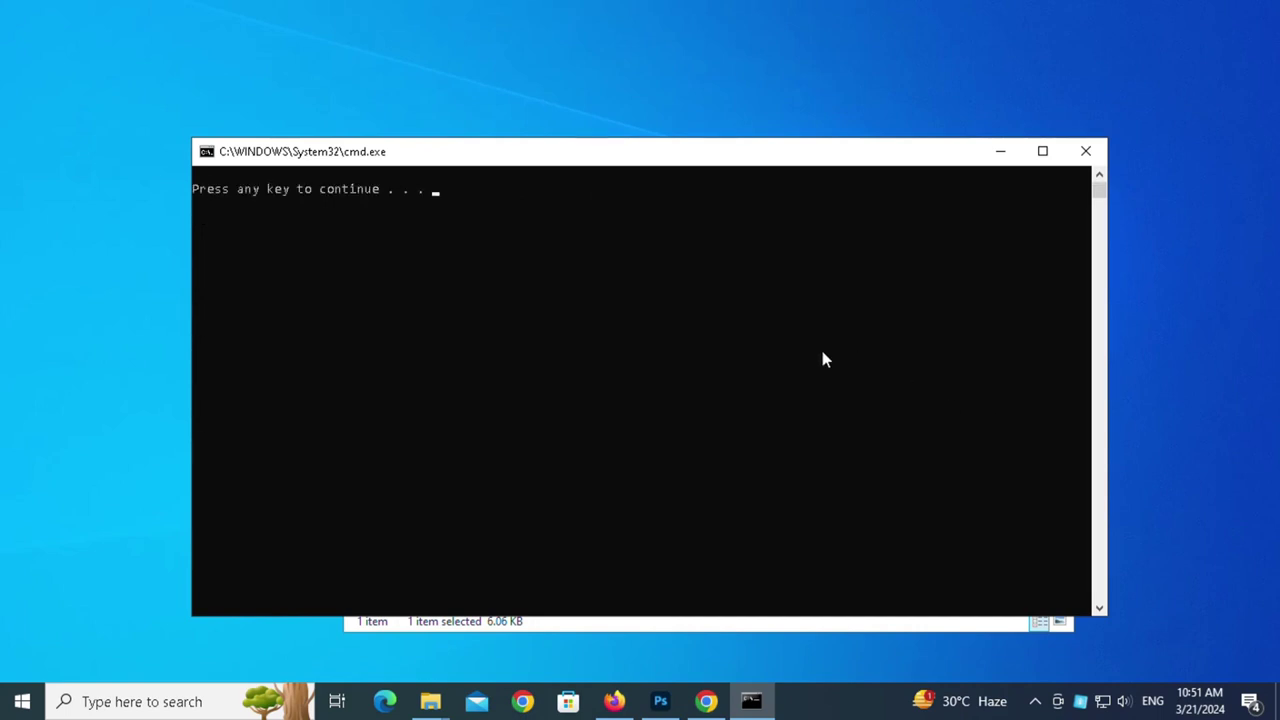
{"action": "key", "text": "Return"}
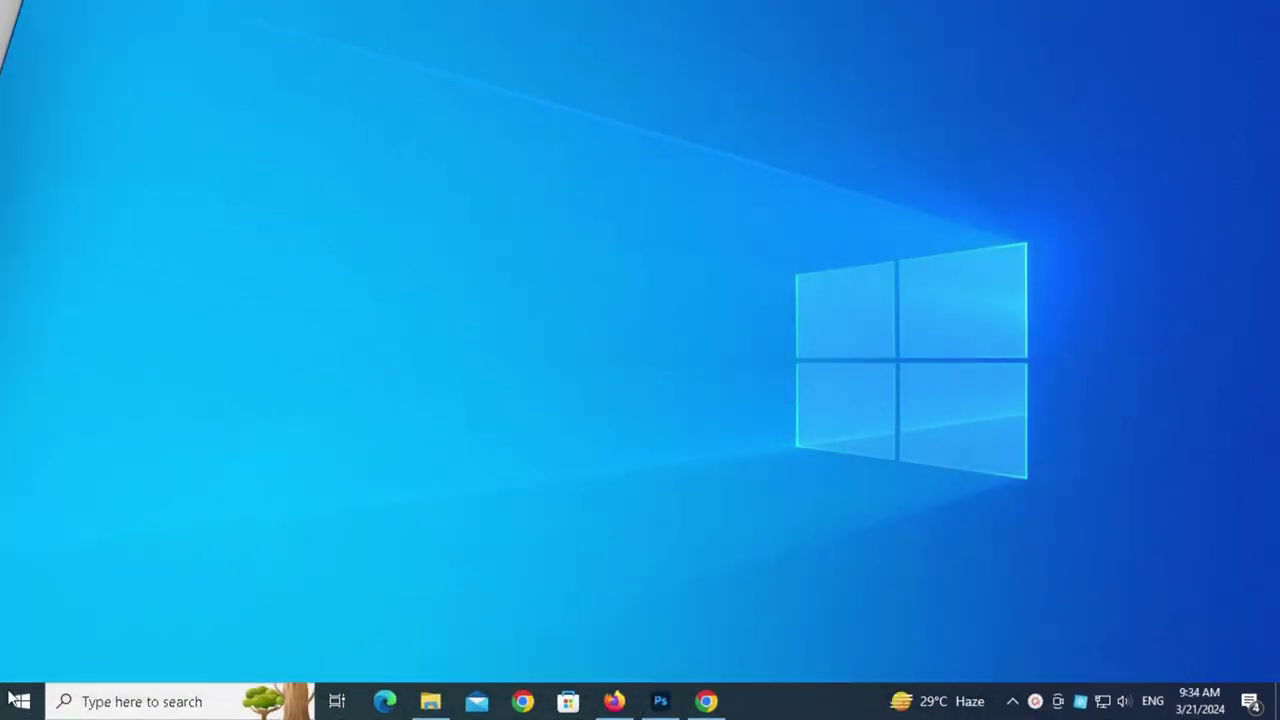
Step: Go to the Update & Security section's Windows Update page in Settings
{"action": "left_click", "coordinate": [18, 700]}
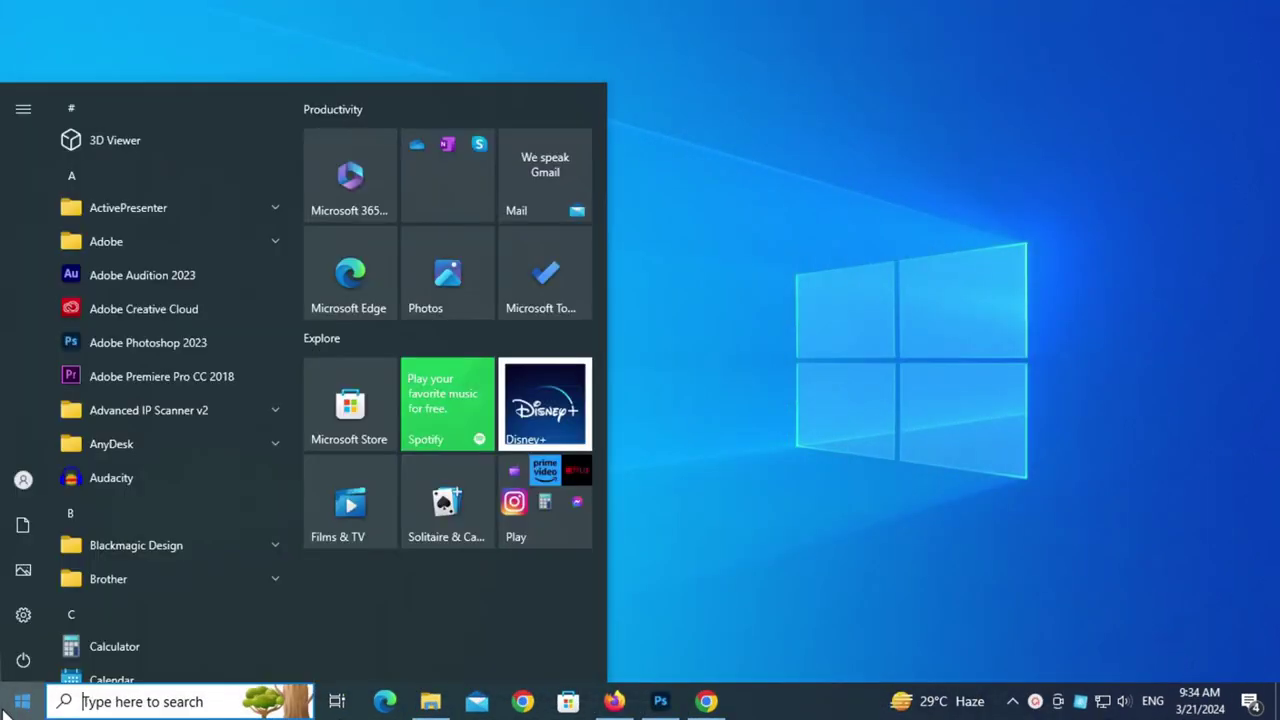
{"action": "left_click", "coordinate": [22, 612]}
{"action": "scroll", "coordinate": [619, 432], "scroll_direction": "down", "scroll_amount": 5}
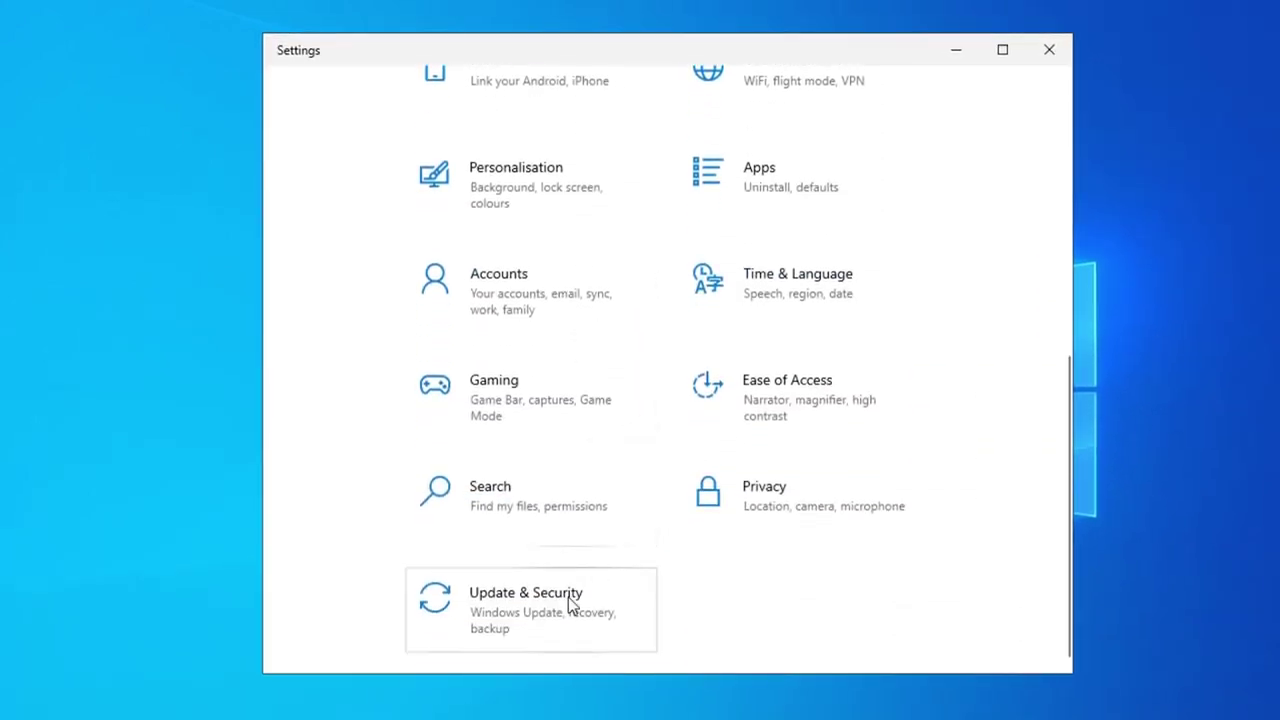
{"action": "left_click", "coordinate": [568, 598]}
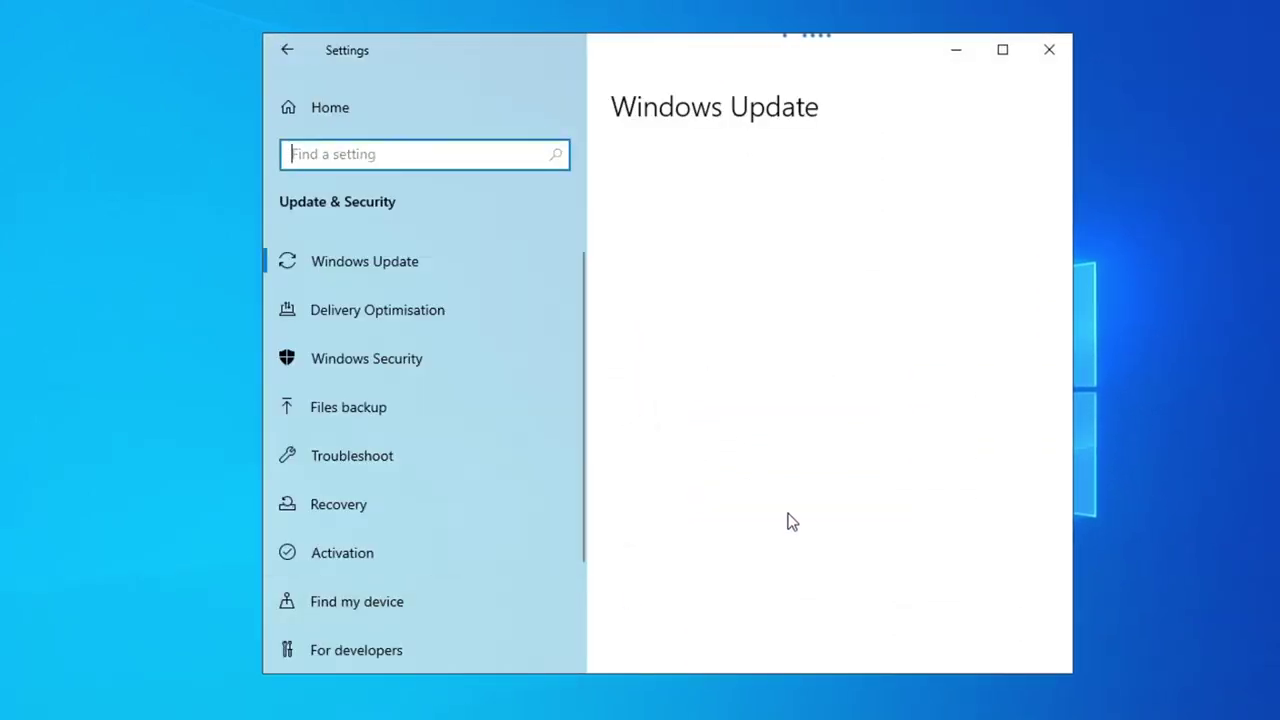